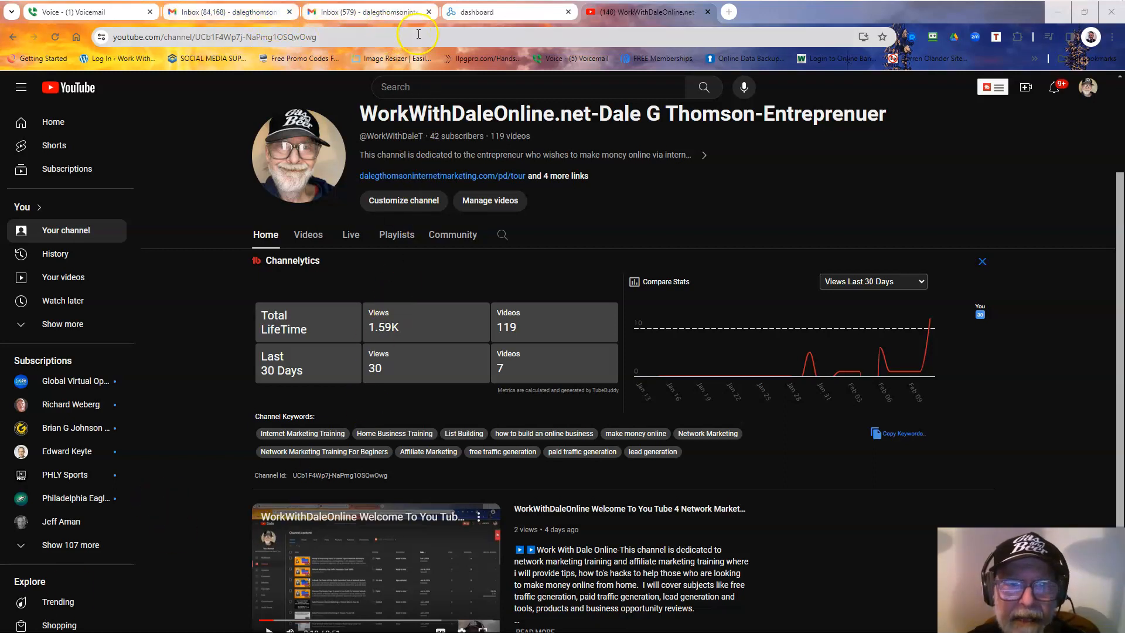
# Switch from the YouTube channel to the LeadsLeap member dashboard.
pyautogui.click(478, 14)
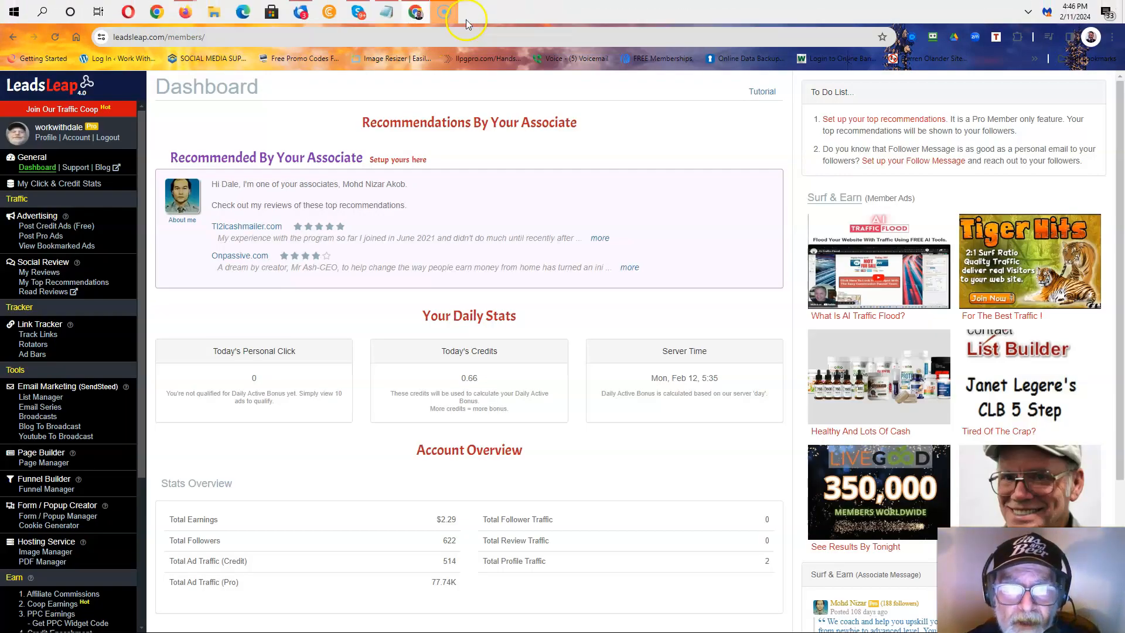
pyautogui.moveTo(446, 21)
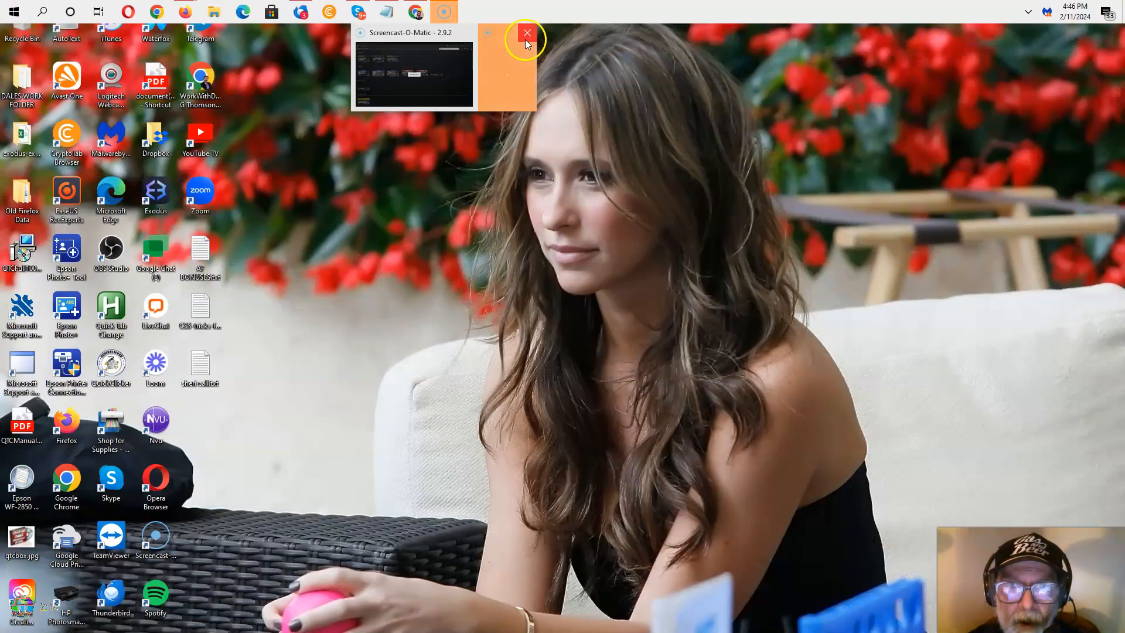
pyautogui.click(527, 33)
pyautogui.click(475, 83)
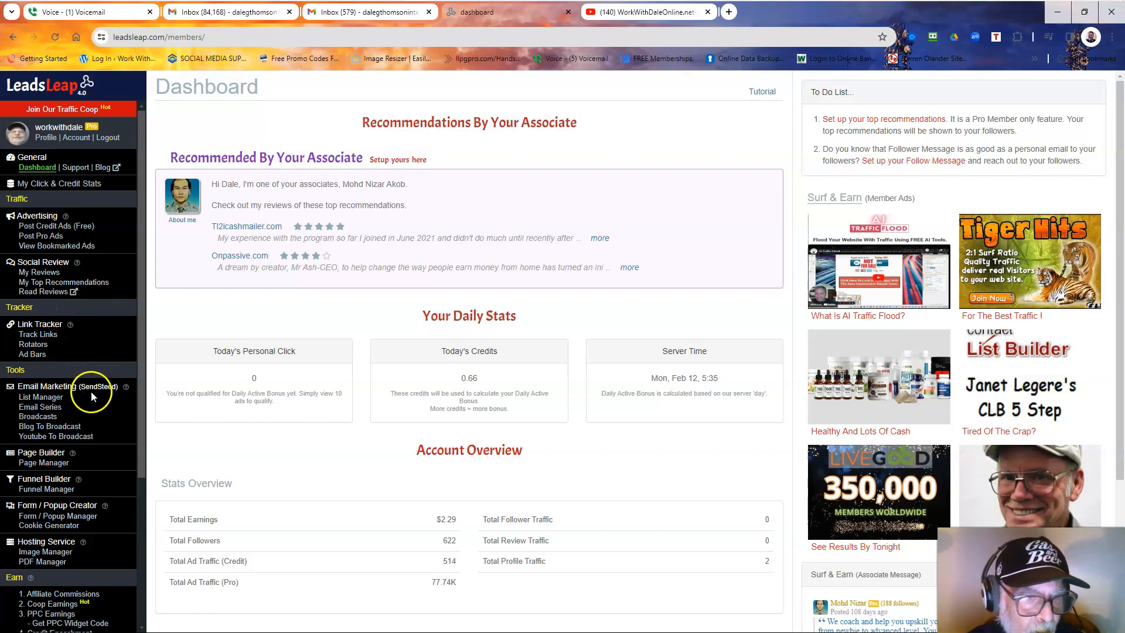
# Add a new SendSteed list named 'Sample Test' from the List Manager.
pyautogui.click(51, 398)
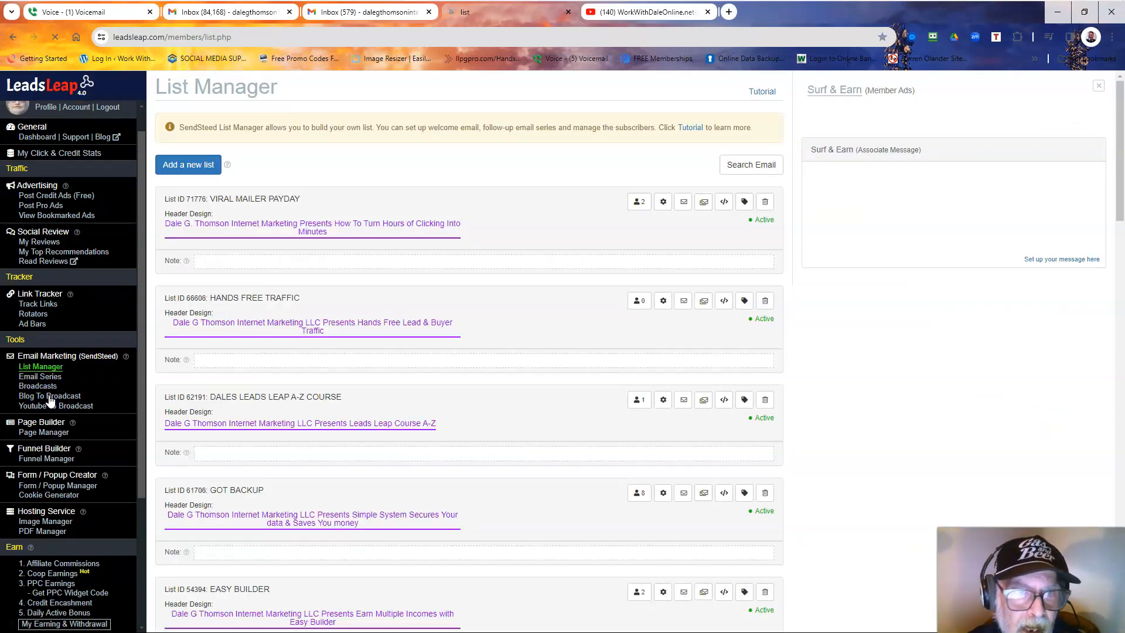
pyautogui.click(196, 168)
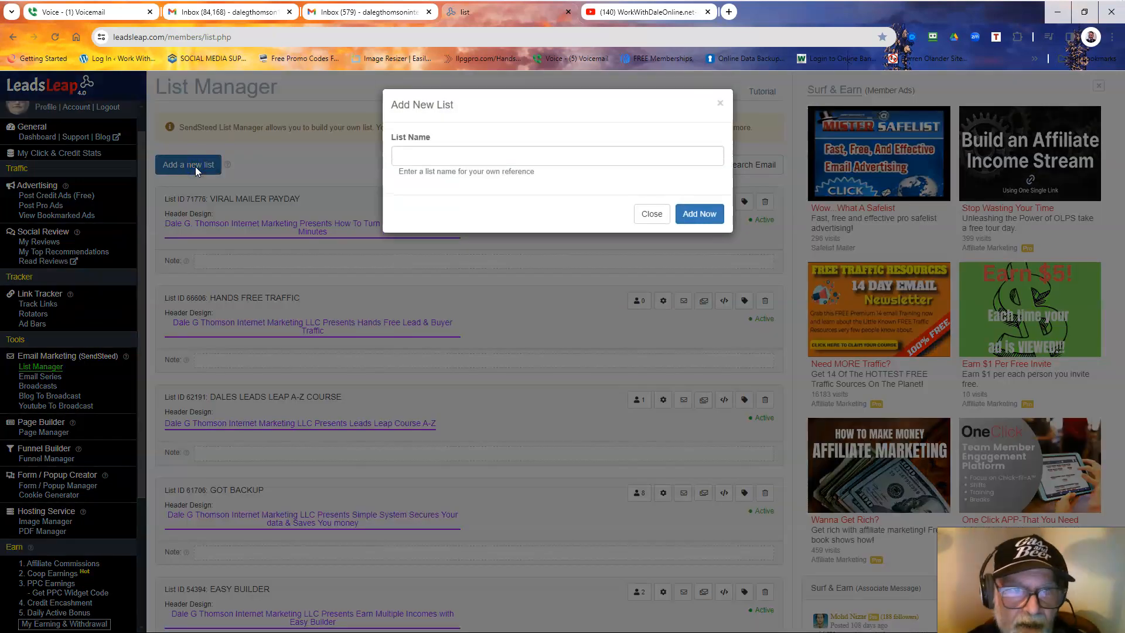
pyautogui.click(398, 156)
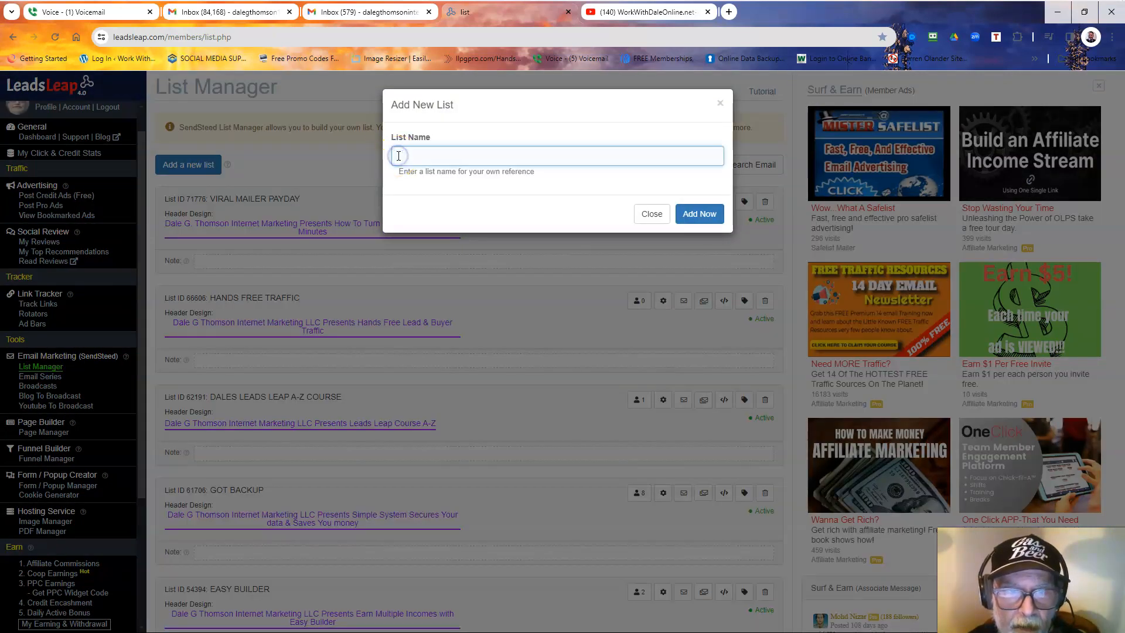
pyautogui.click(393, 159)
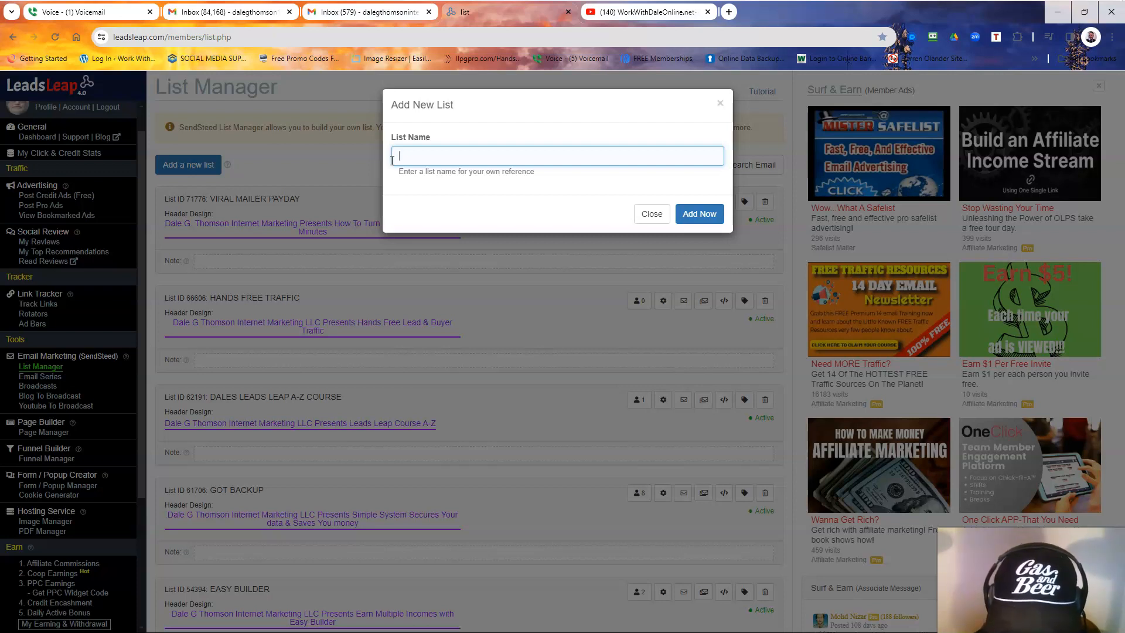
pyautogui.write('Sa')
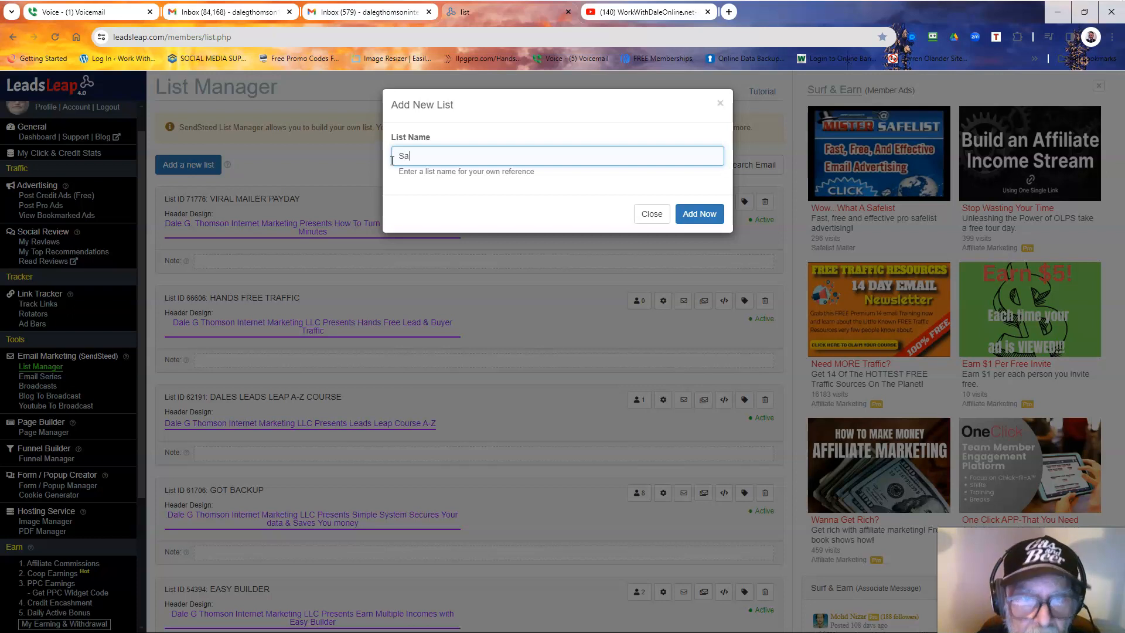
pyautogui.write('mple')
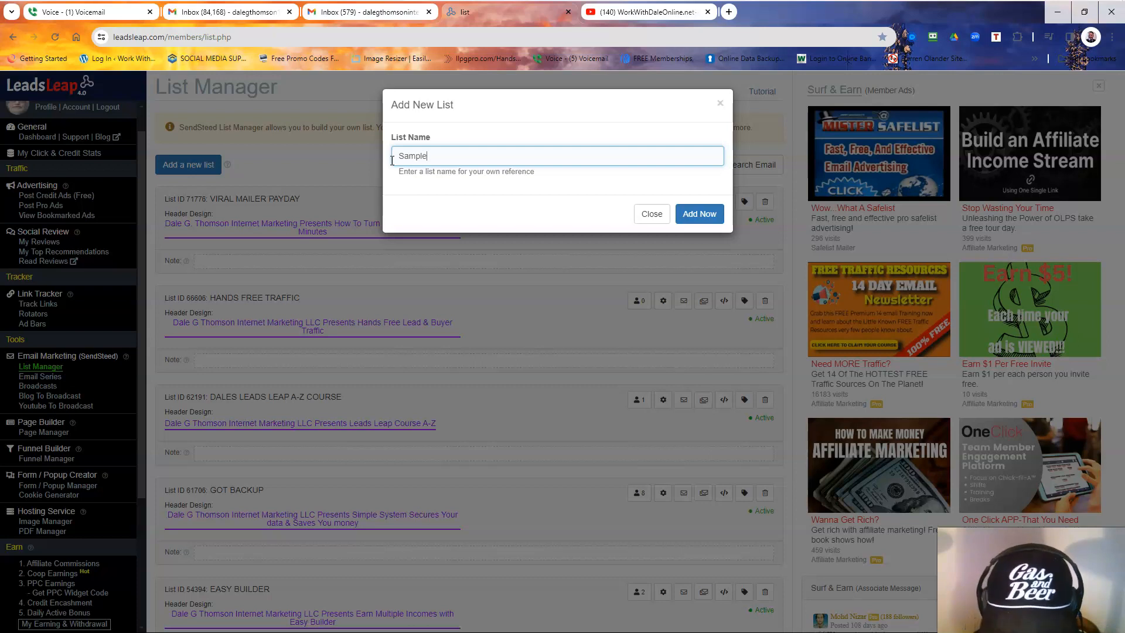
pyautogui.hotkey('ctrl', 'shift', 't')
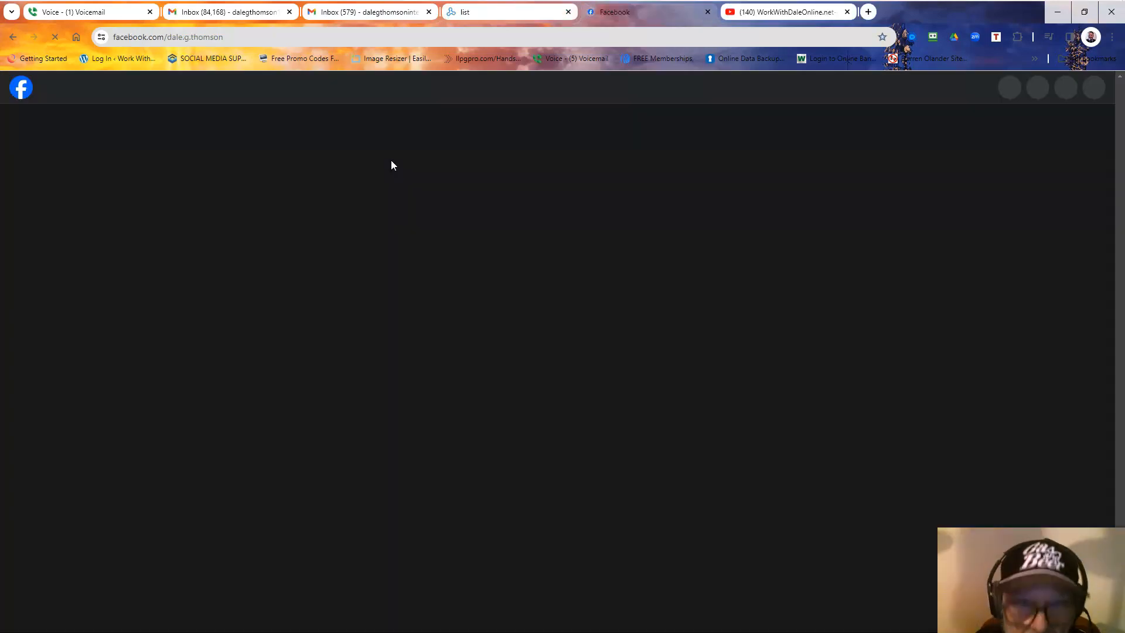
pyautogui.scroll(-3, 392, 167)
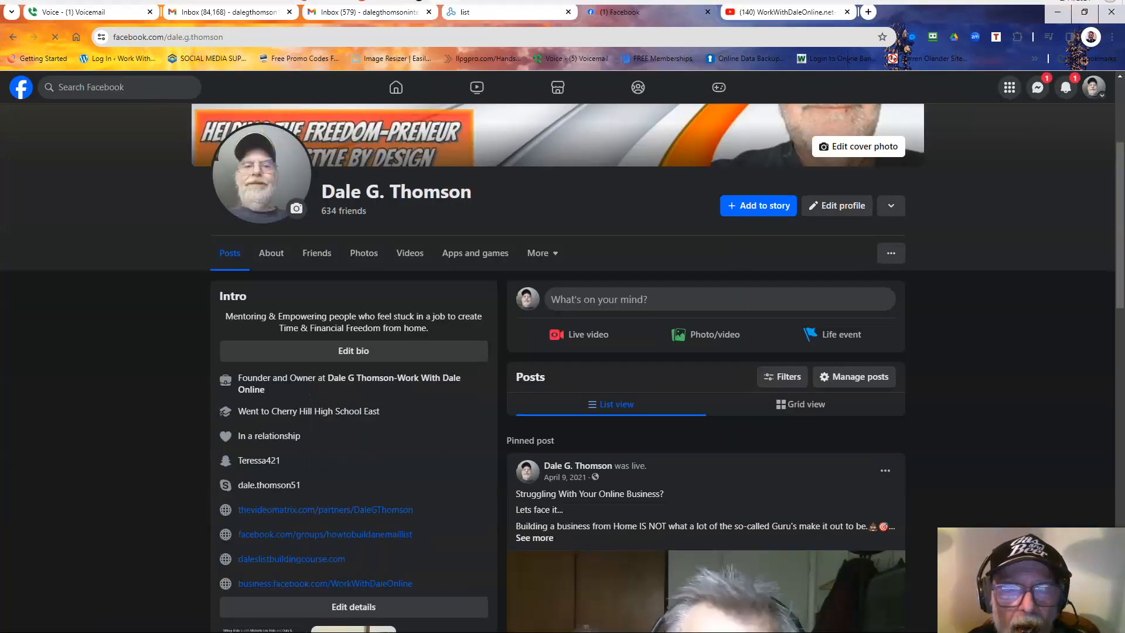
pyautogui.click(532, 12)
pyautogui.click(457, 156)
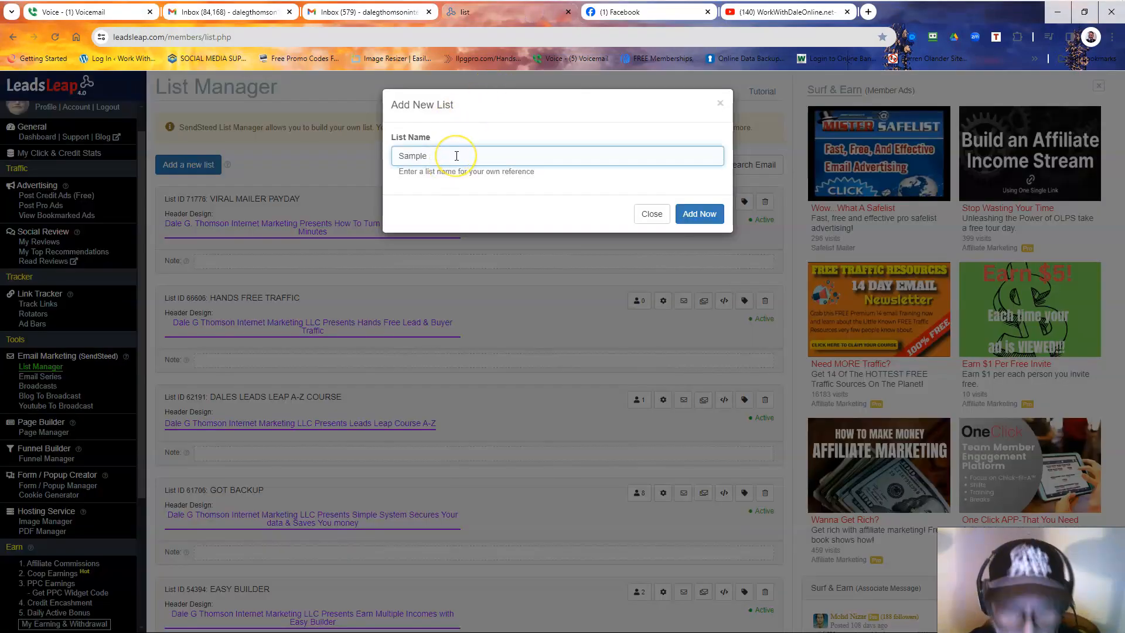
pyautogui.write('Test')
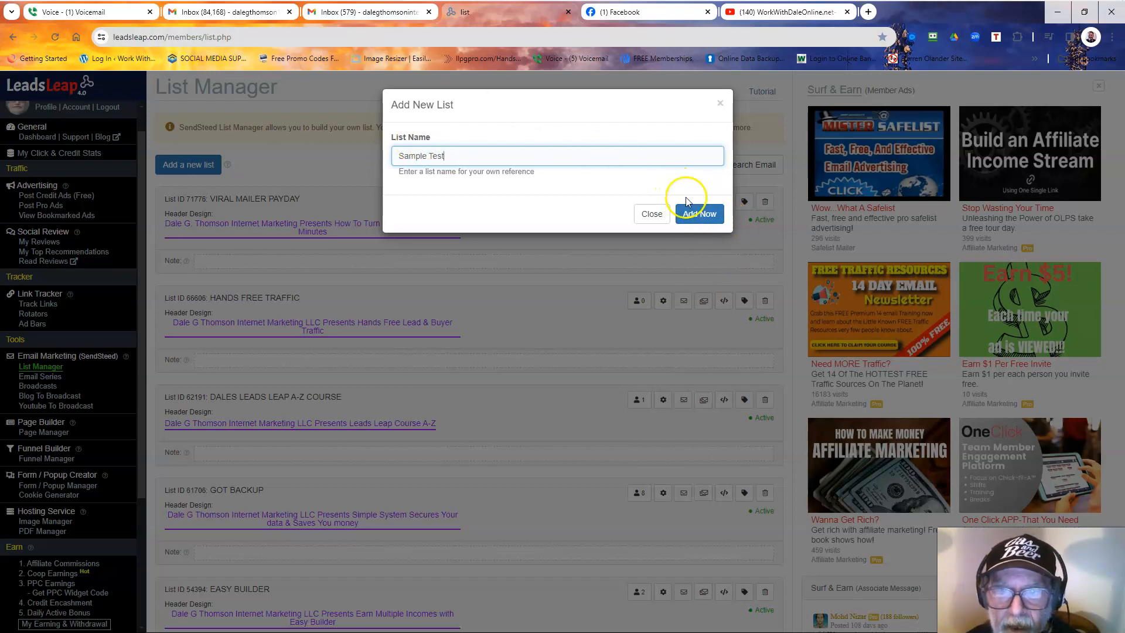
pyautogui.click(694, 213)
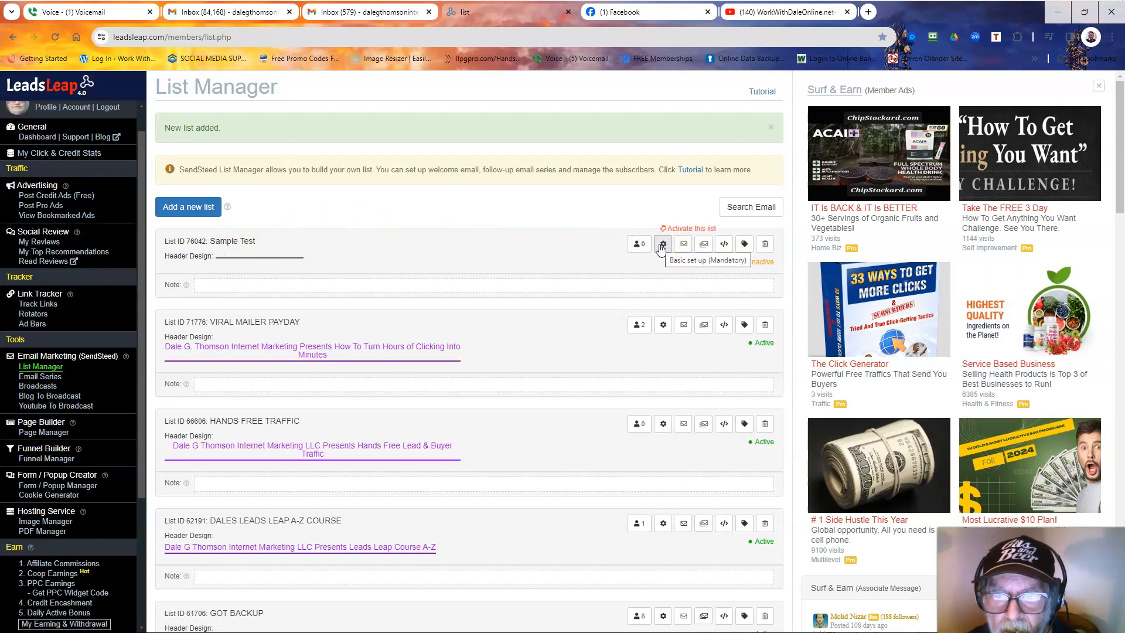
# Open Sample Test's basic setup and enter the owner's business name as the brand name.
pyautogui.click(662, 247)
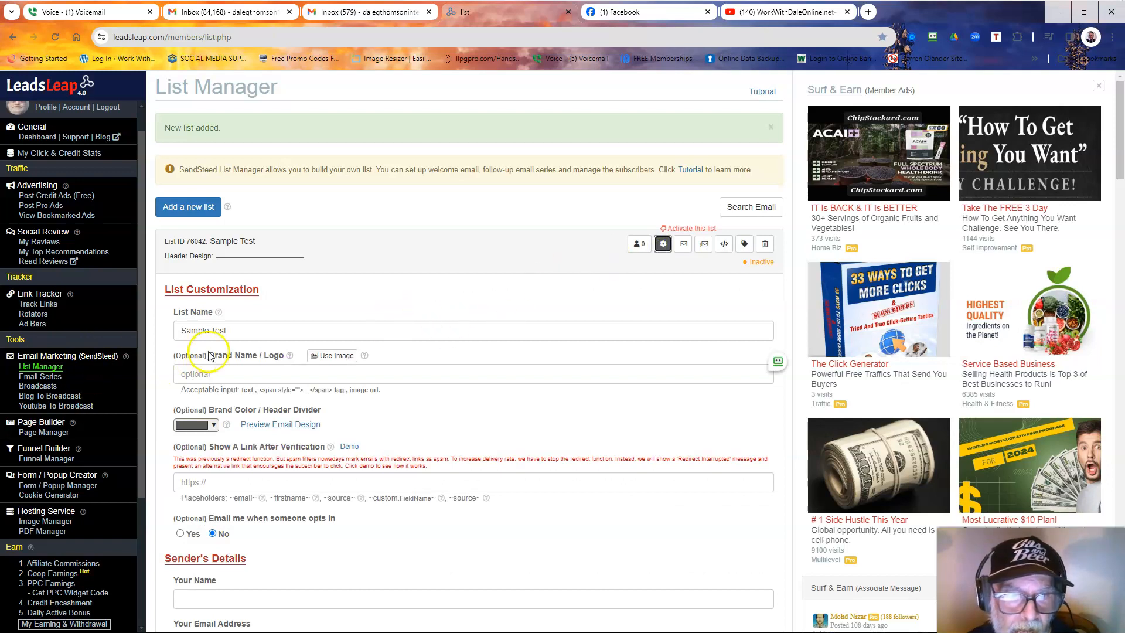
pyautogui.click(230, 373)
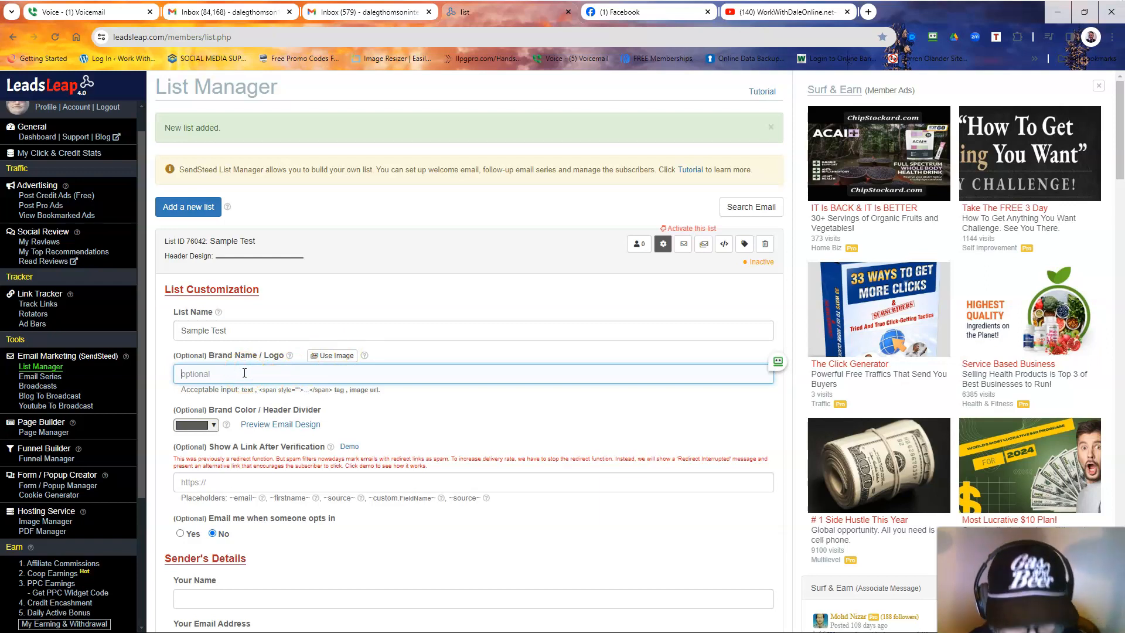
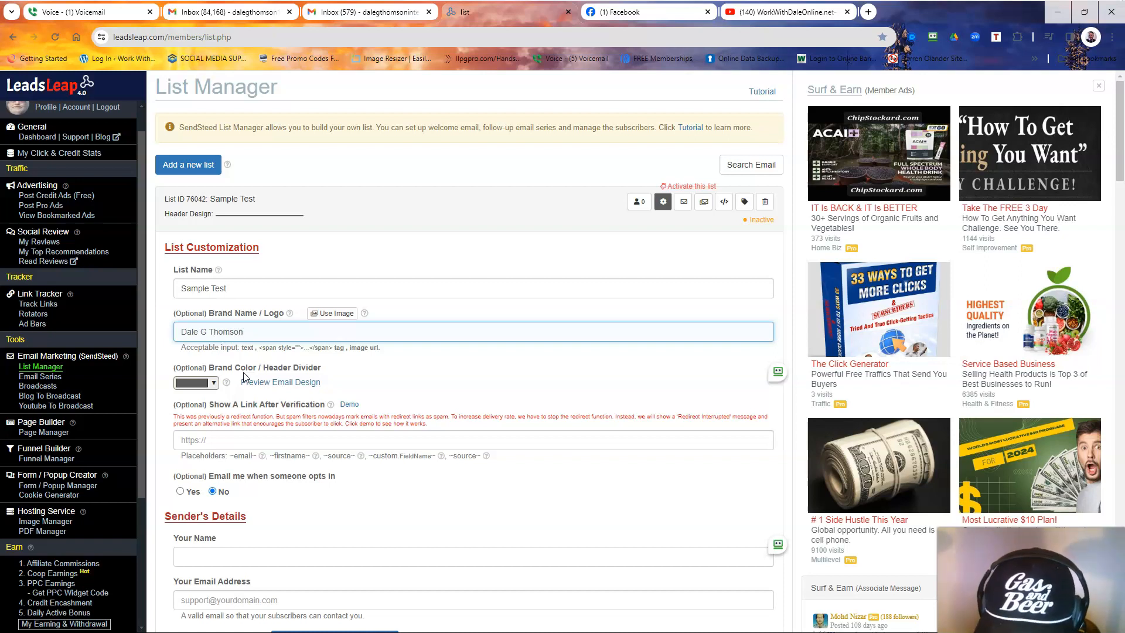
pyautogui.write(' Internet MKa')
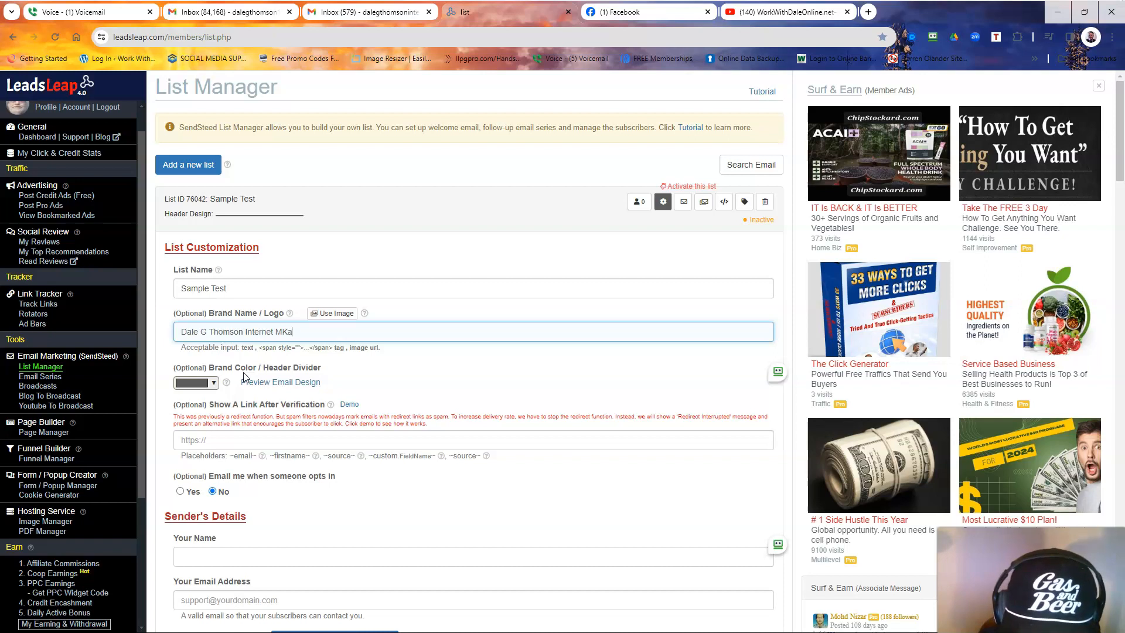
pyautogui.write('rketing LLC')
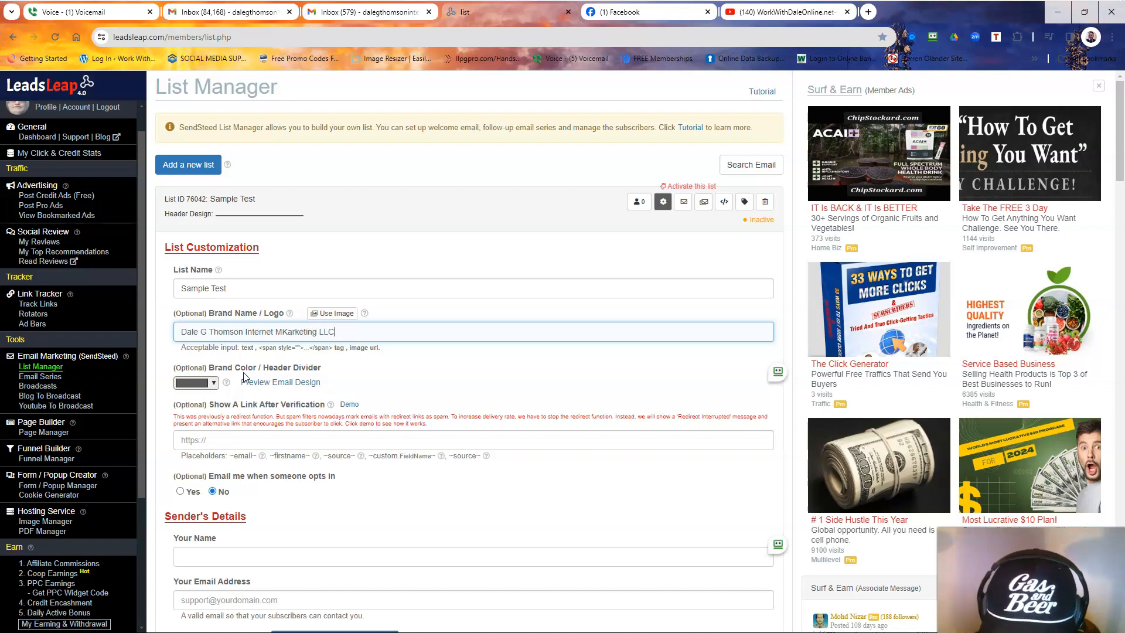
pyautogui.write(' P')
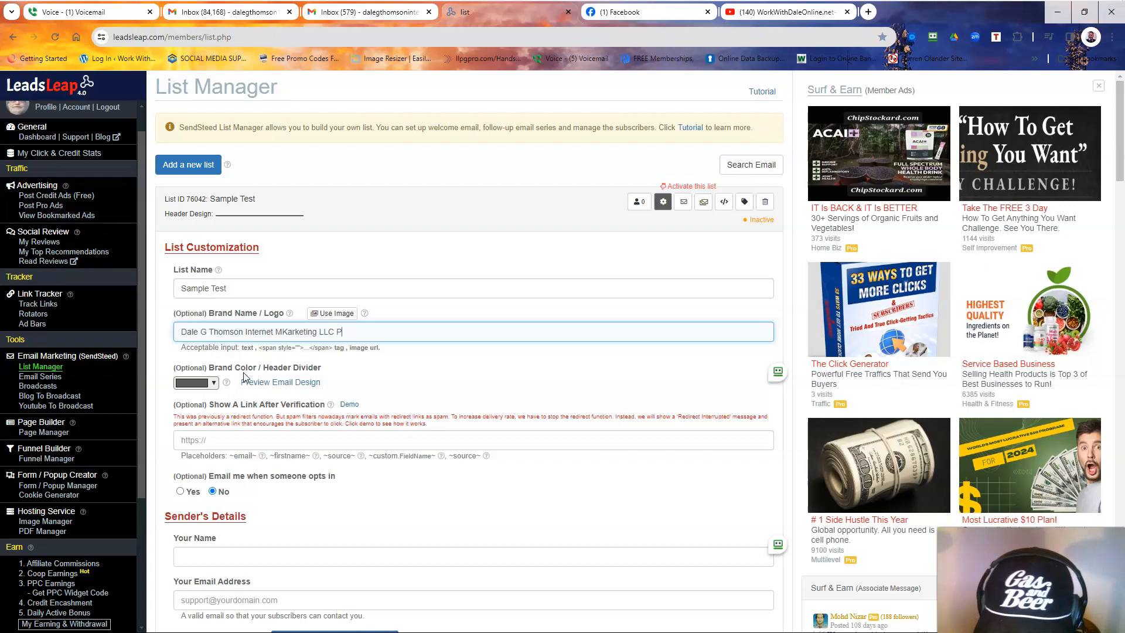
pyautogui.write('res')
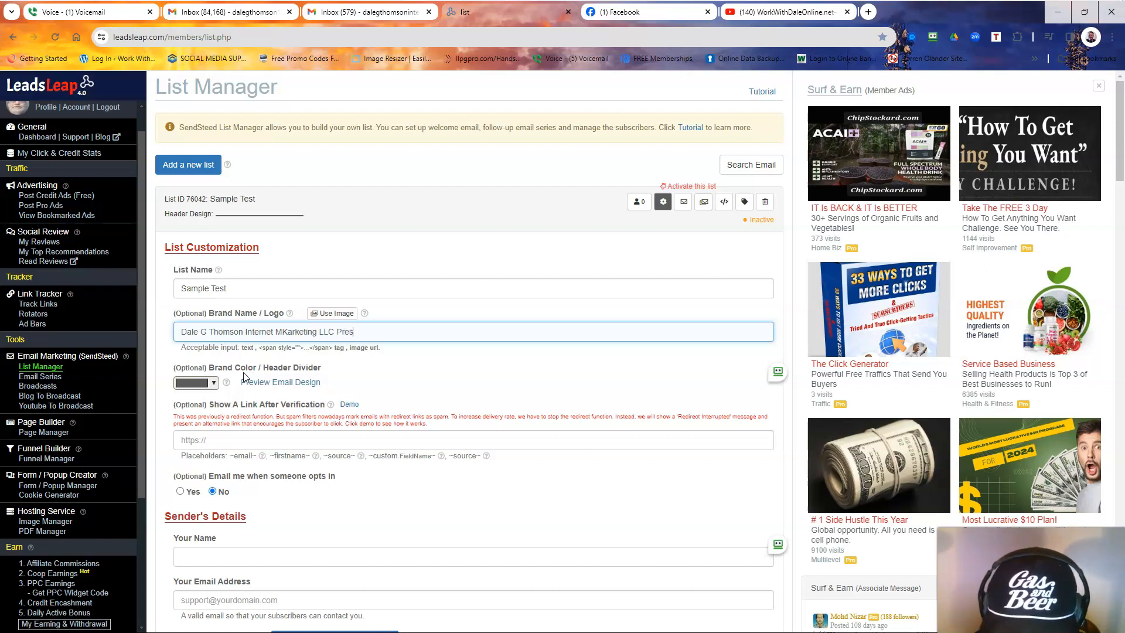
pyautogui.write('m')
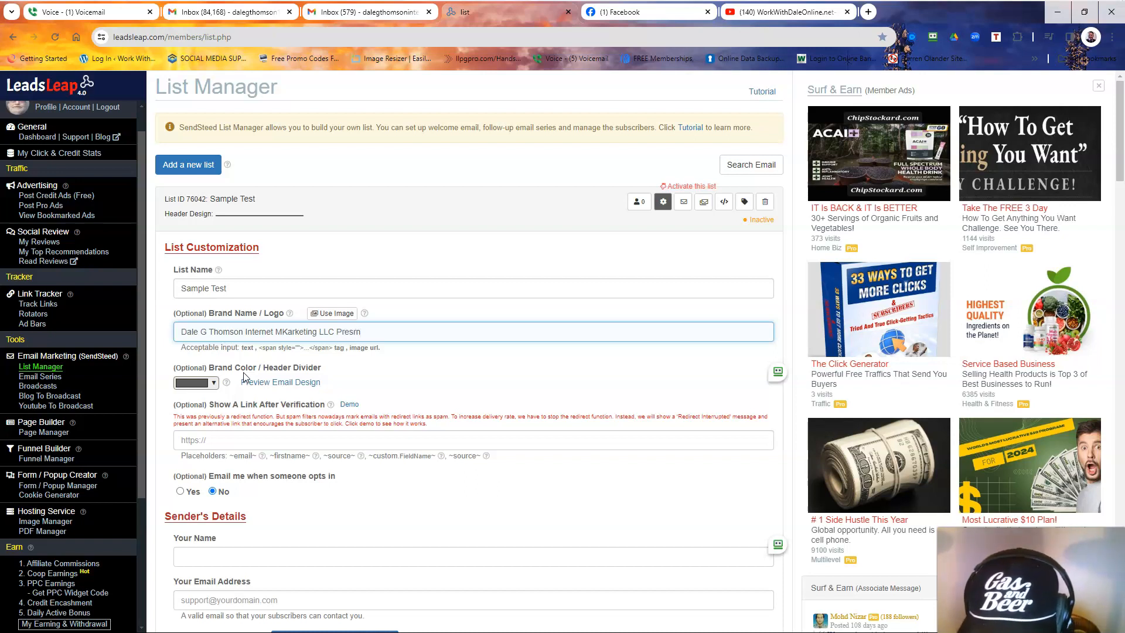
pyautogui.write('ts')
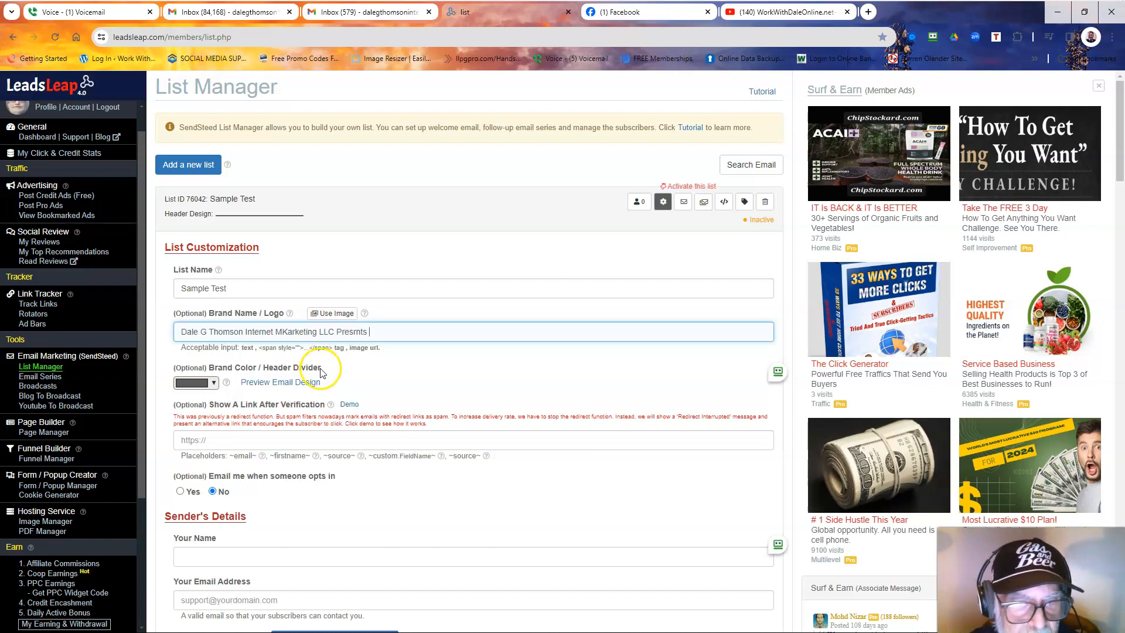
# Choose purple (#9900ff) as the list's brand colour.
pyautogui.click(214, 383)
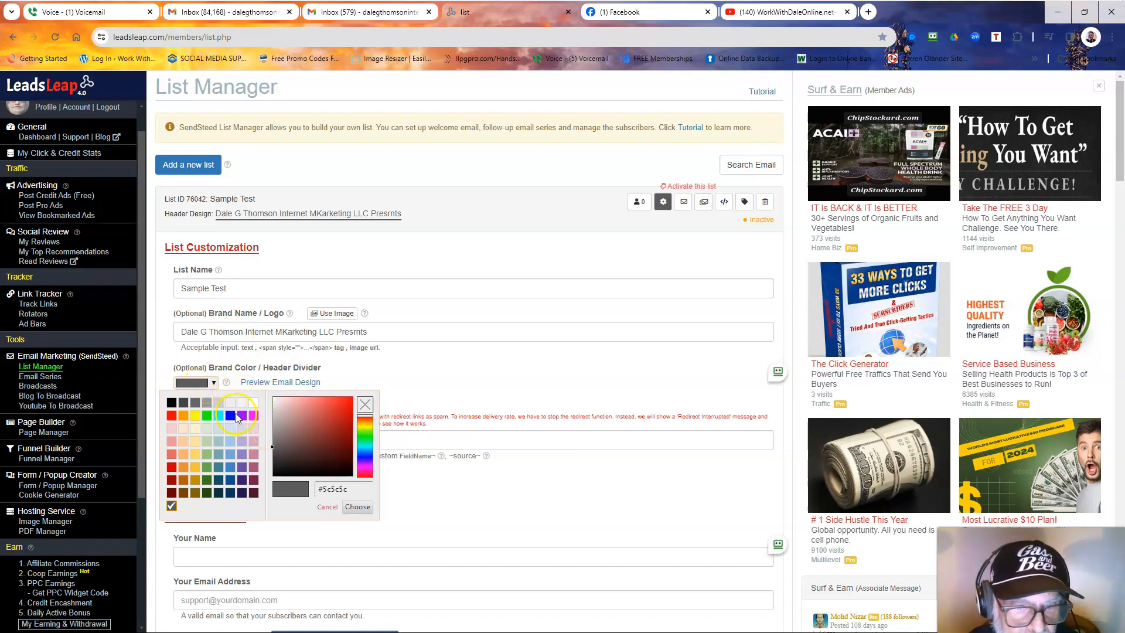
pyautogui.click(242, 416)
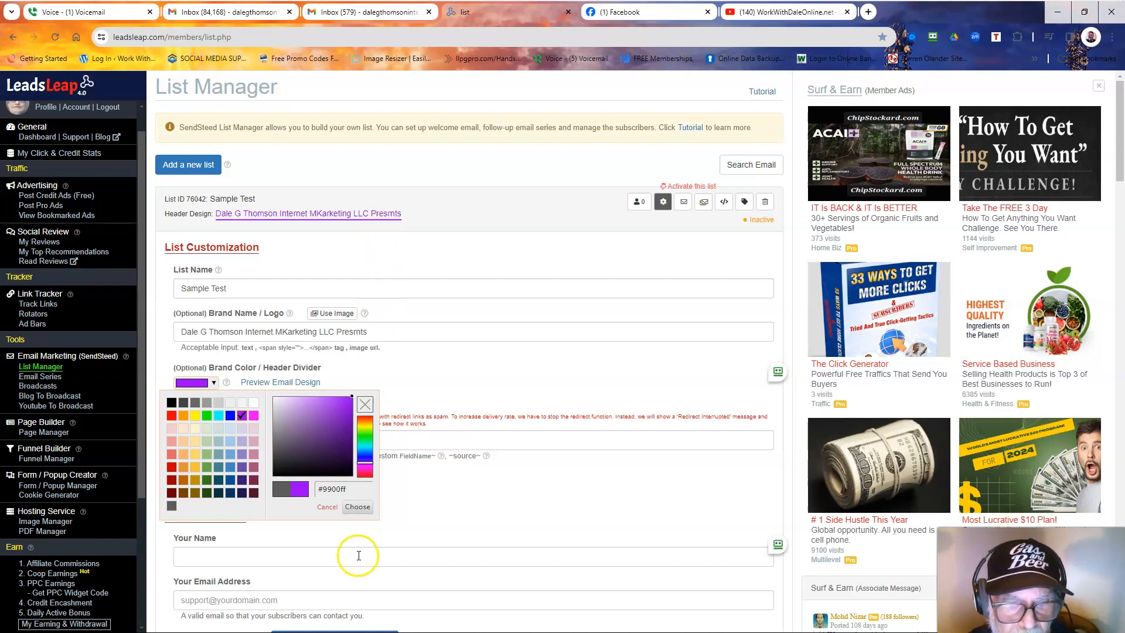
pyautogui.click(360, 507)
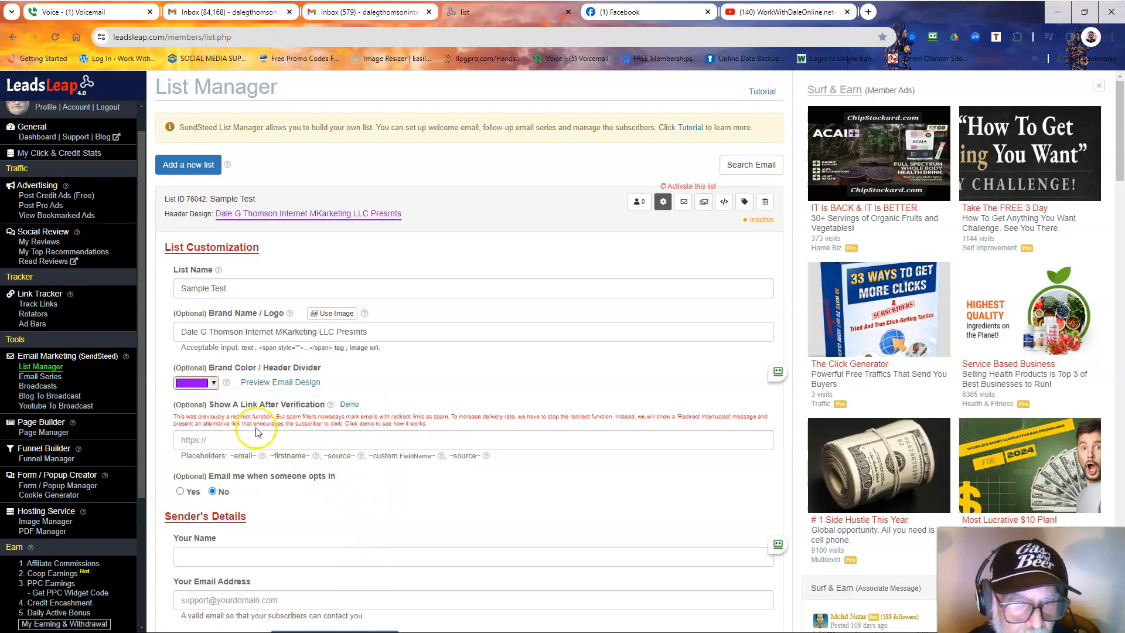
# Scroll down through the Sample Test list customization fields to review them.
pyautogui.scroll(-1, 252, 414)
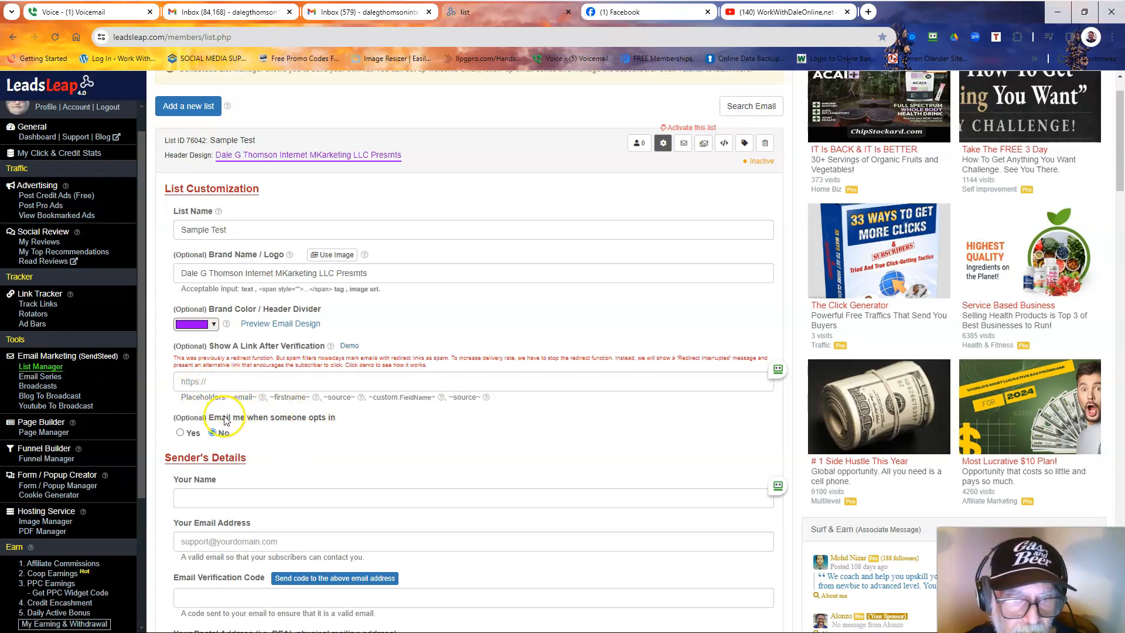
# Set 'Email me when someone opts in' to Yes and enter the sender's name.
pyautogui.click(181, 433)
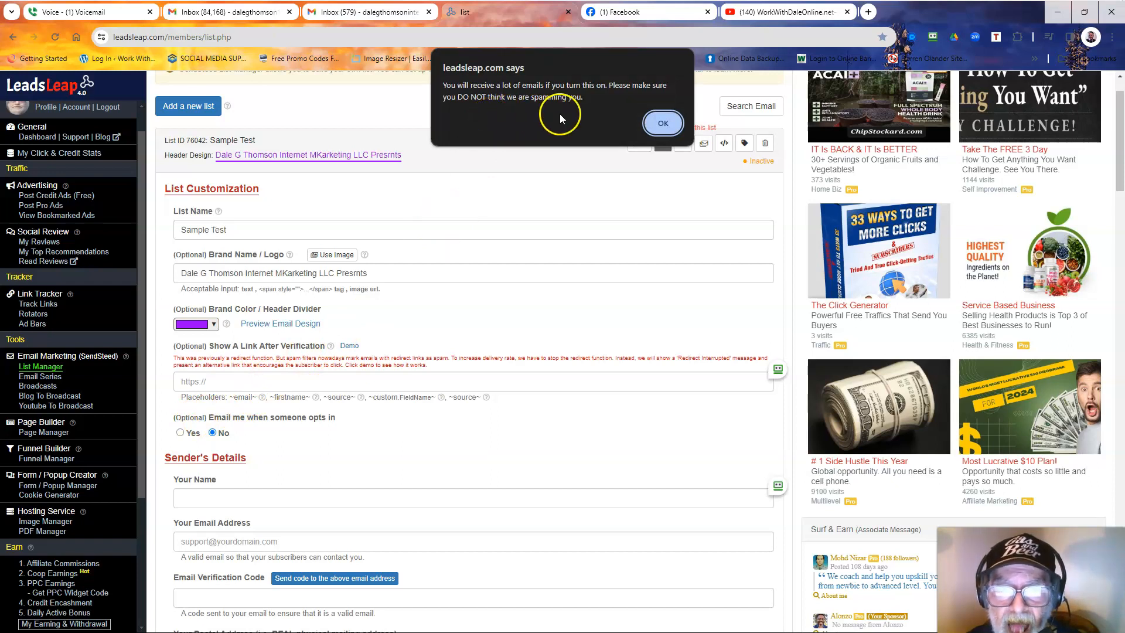
pyautogui.click(663, 124)
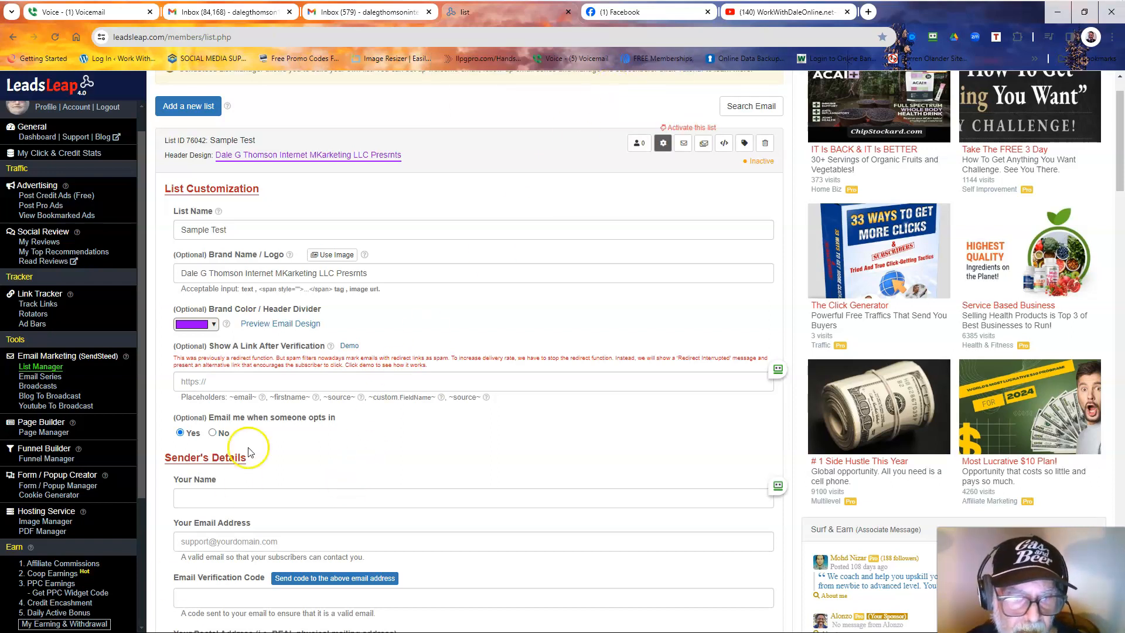
pyautogui.click(235, 500)
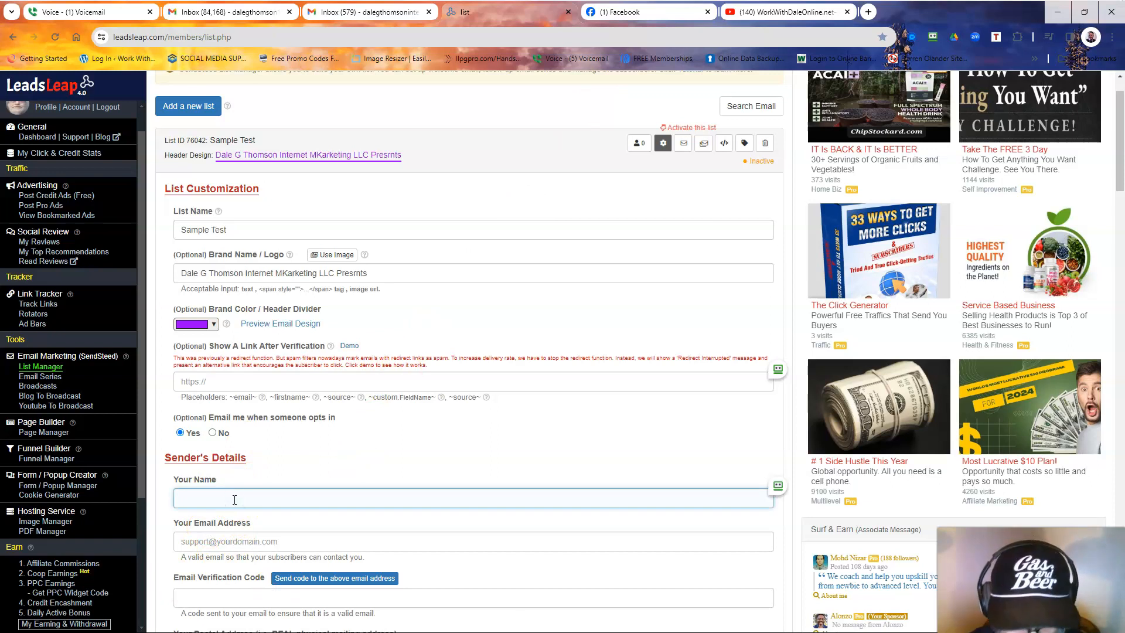
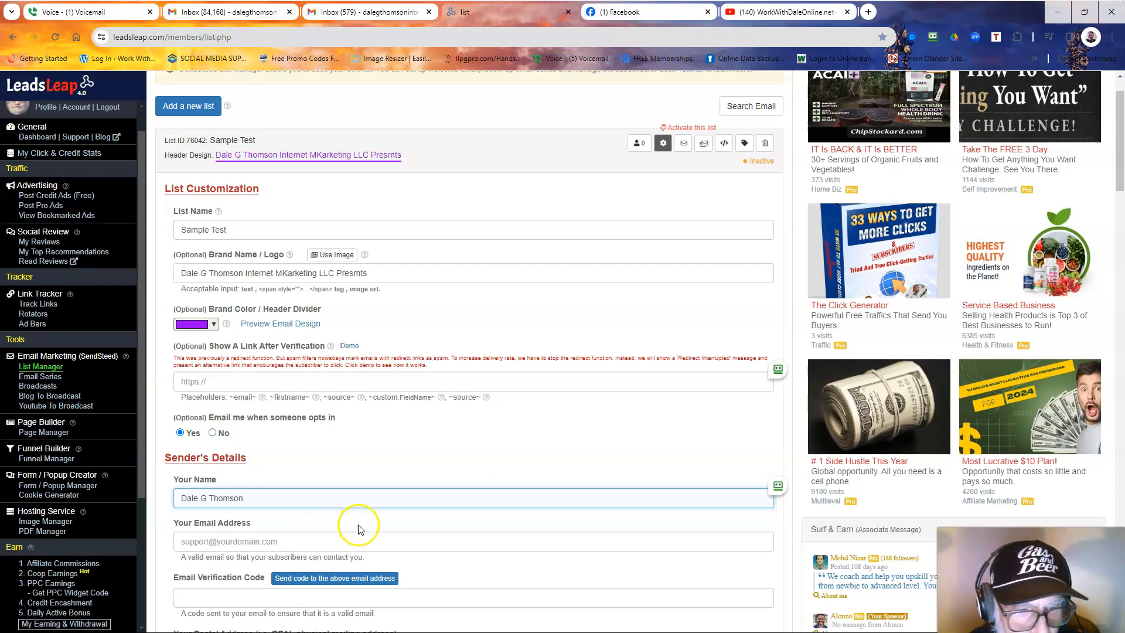
# Begin entering the sender's email address.
pyautogui.rightClick(301, 540)
pyautogui.click(299, 539)
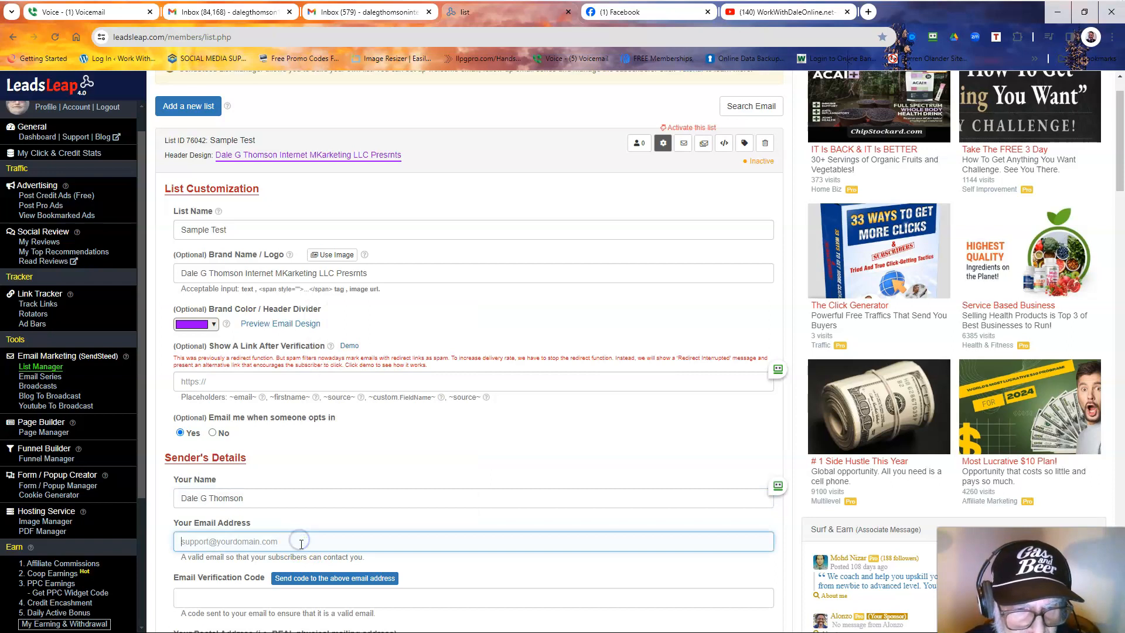
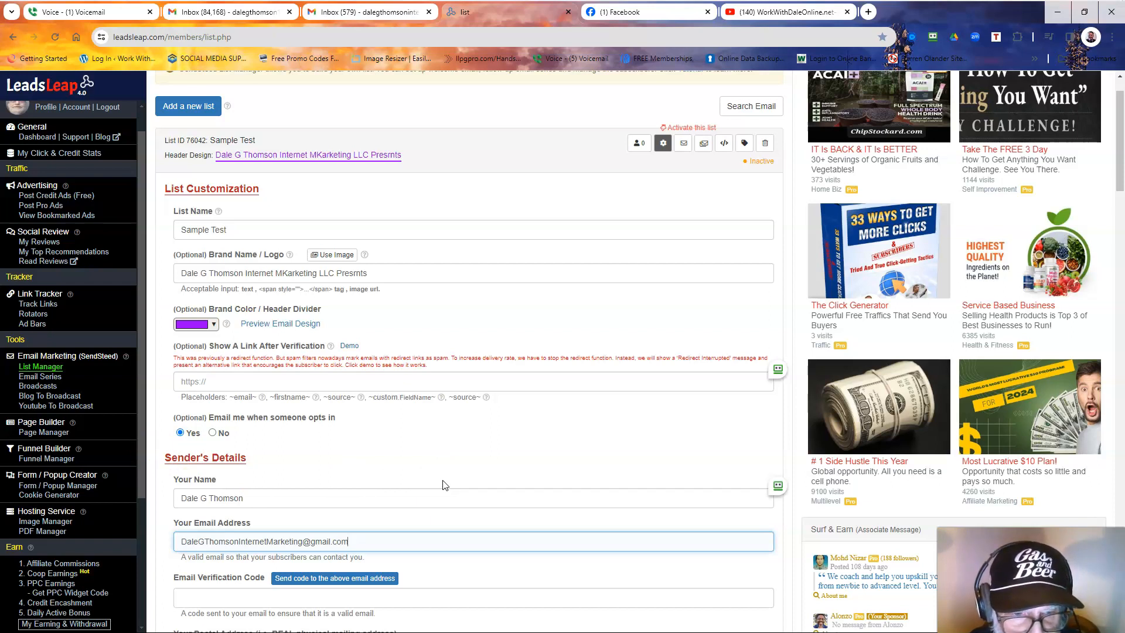
# Enter the sender's full postal address with street, city, state and ZIP code.
pyautogui.scroll(-2, 446, 485)
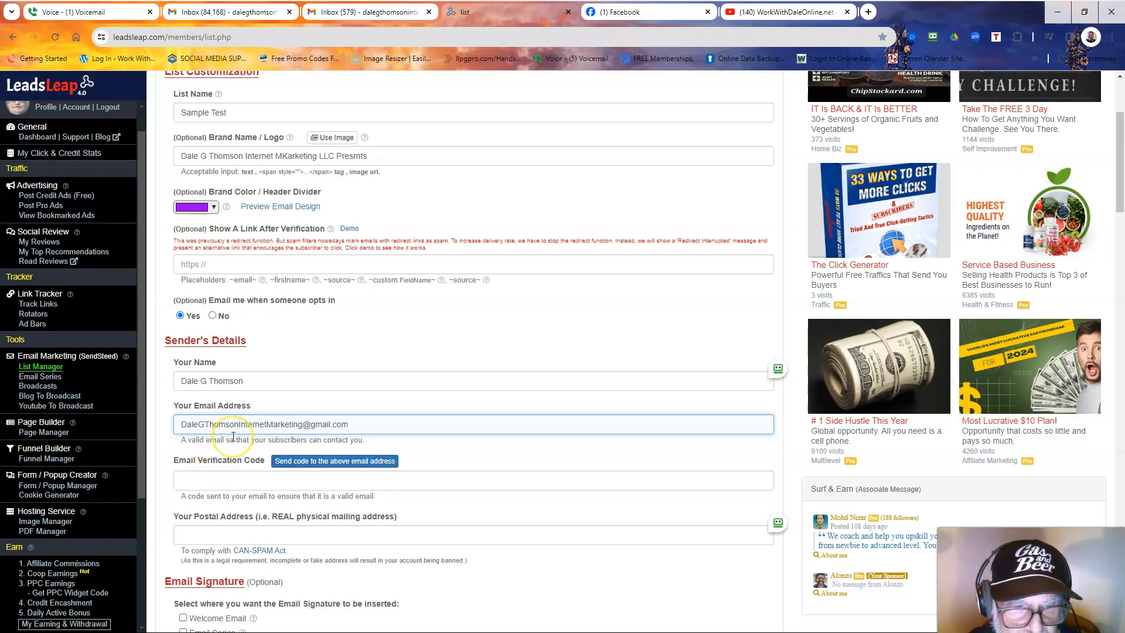
pyautogui.scroll(-1, 233, 486)
pyautogui.click(233, 478)
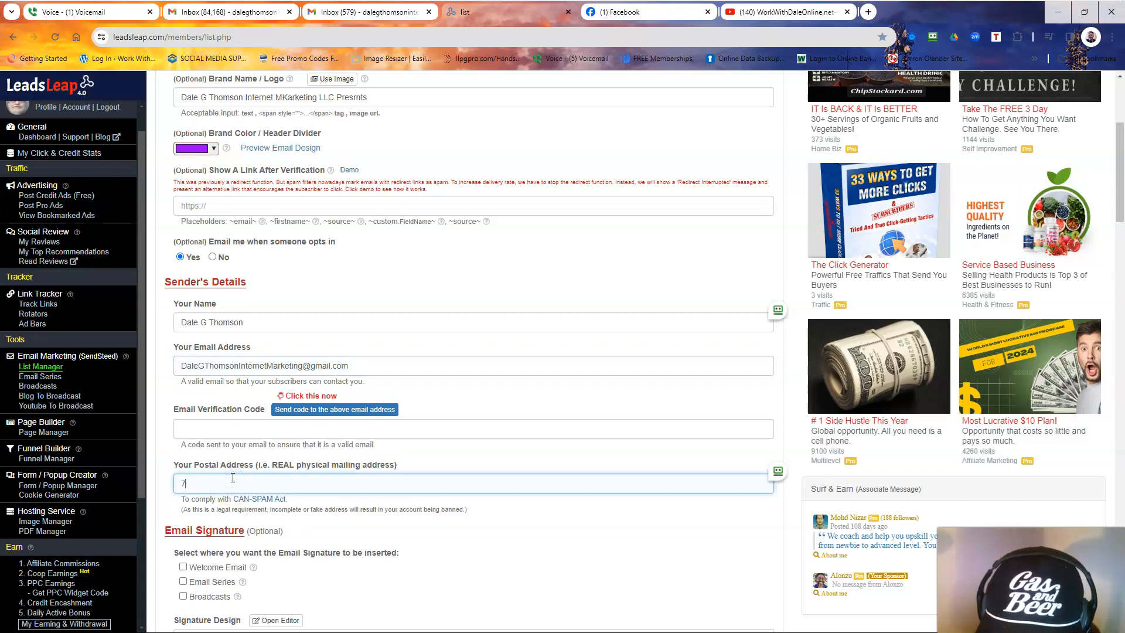
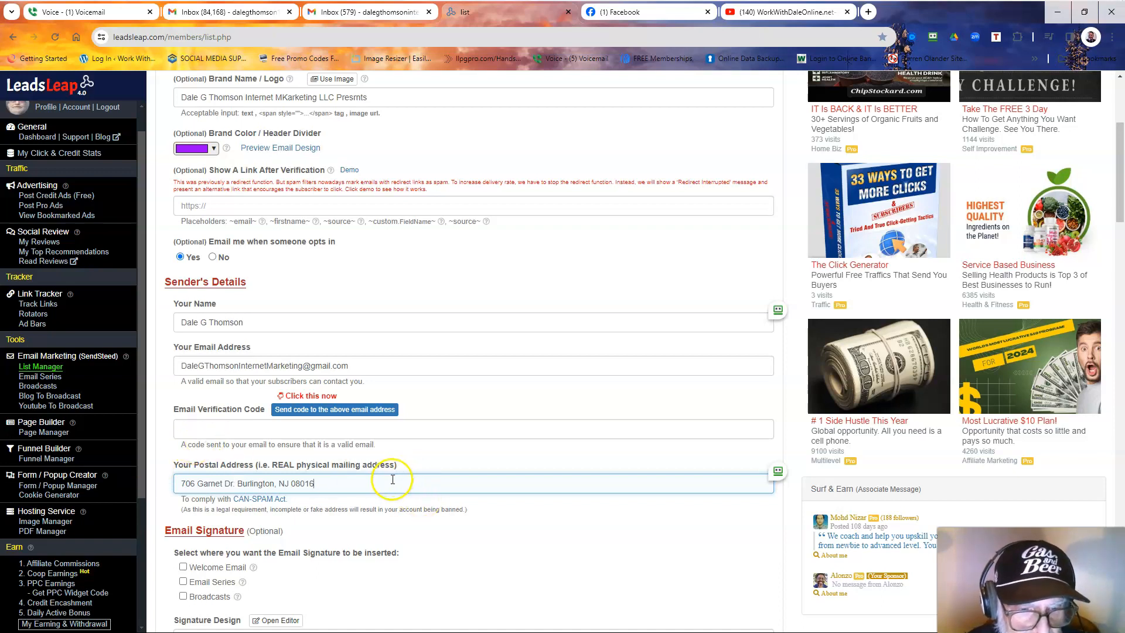
# Tick Welcome Email, Email Series and Broadcasts under Email Signature.
pyautogui.scroll(-1, 371, 508)
pyautogui.moveTo(252, 510)
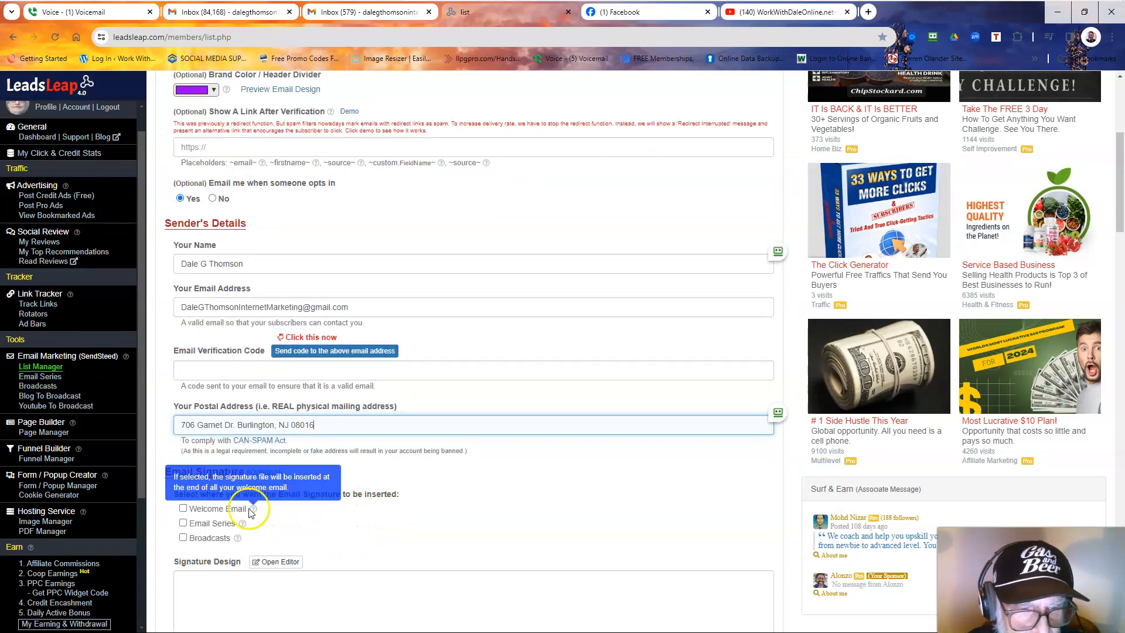
pyautogui.click(184, 508)
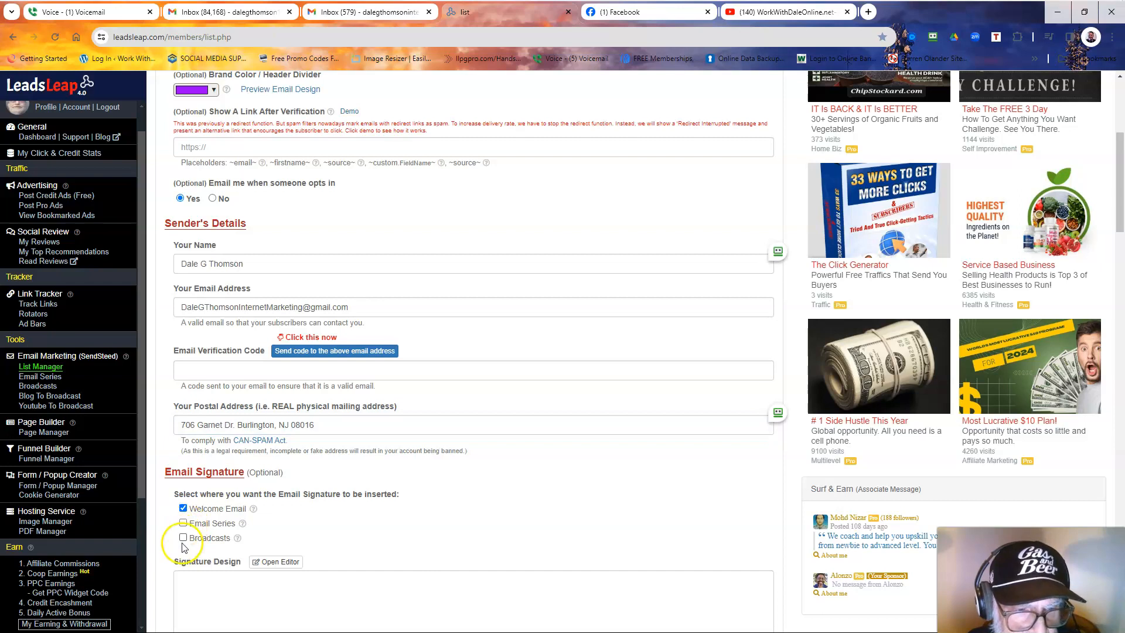
pyautogui.click(184, 524)
pyautogui.click(183, 538)
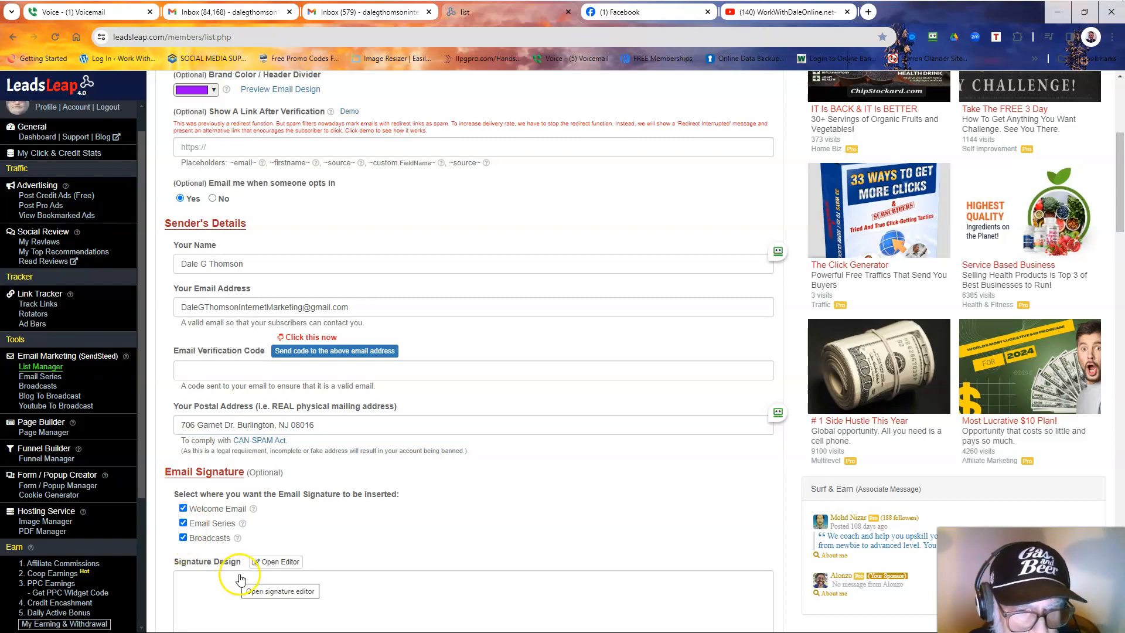
pyautogui.scroll(-2, 240, 578)
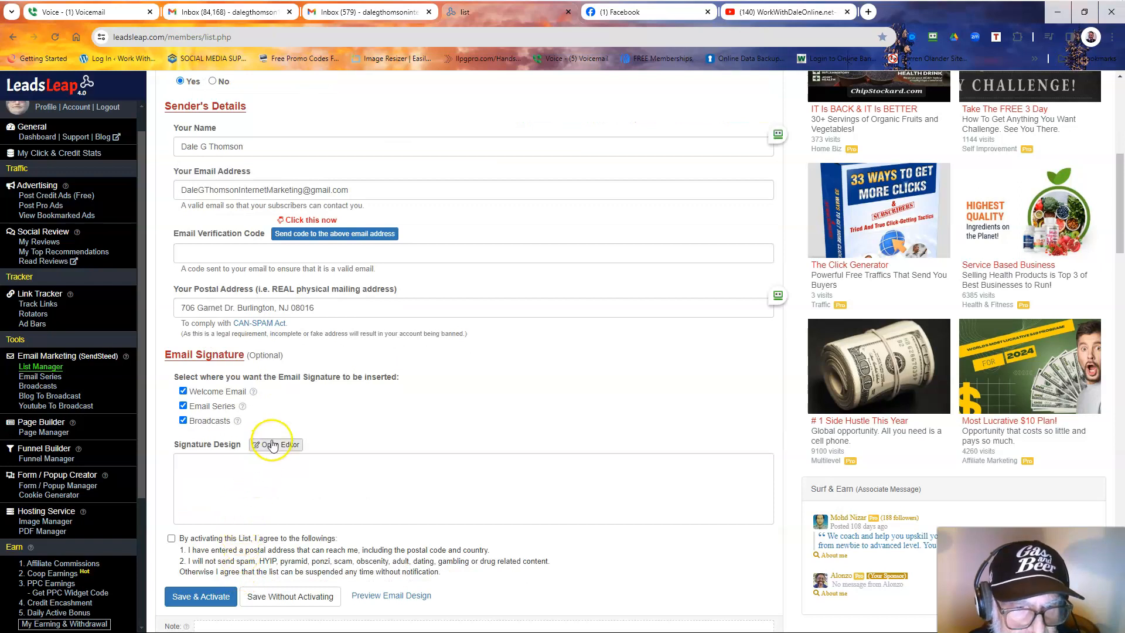
# Write and apply a two-line signature with the sender's name and Gmail address.
pyautogui.click(272, 446)
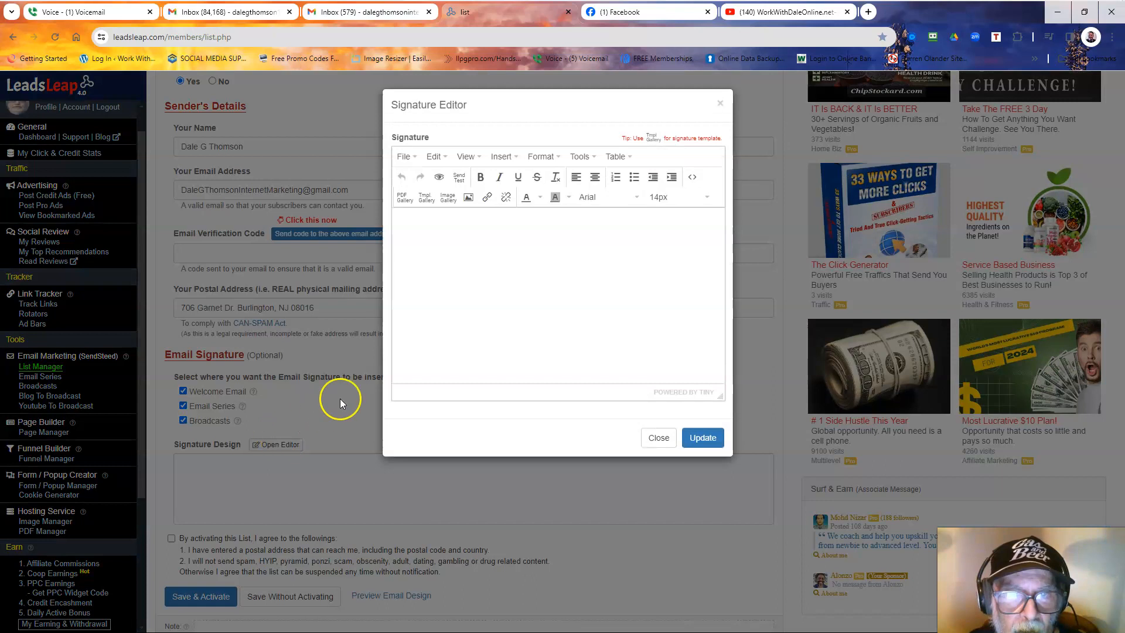
pyautogui.click(415, 226)
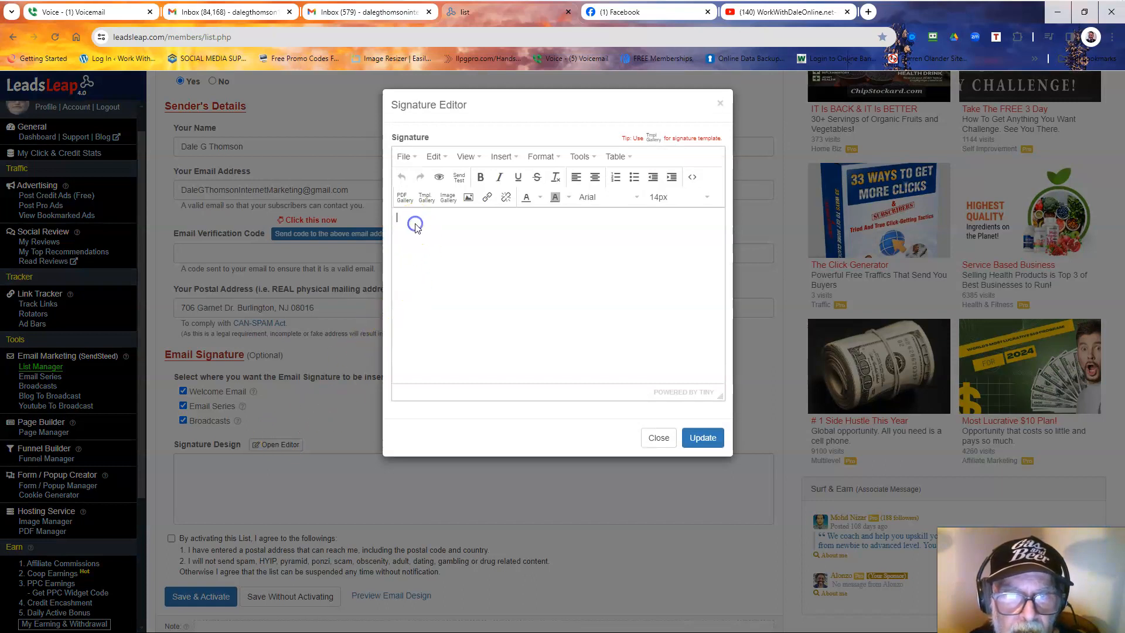
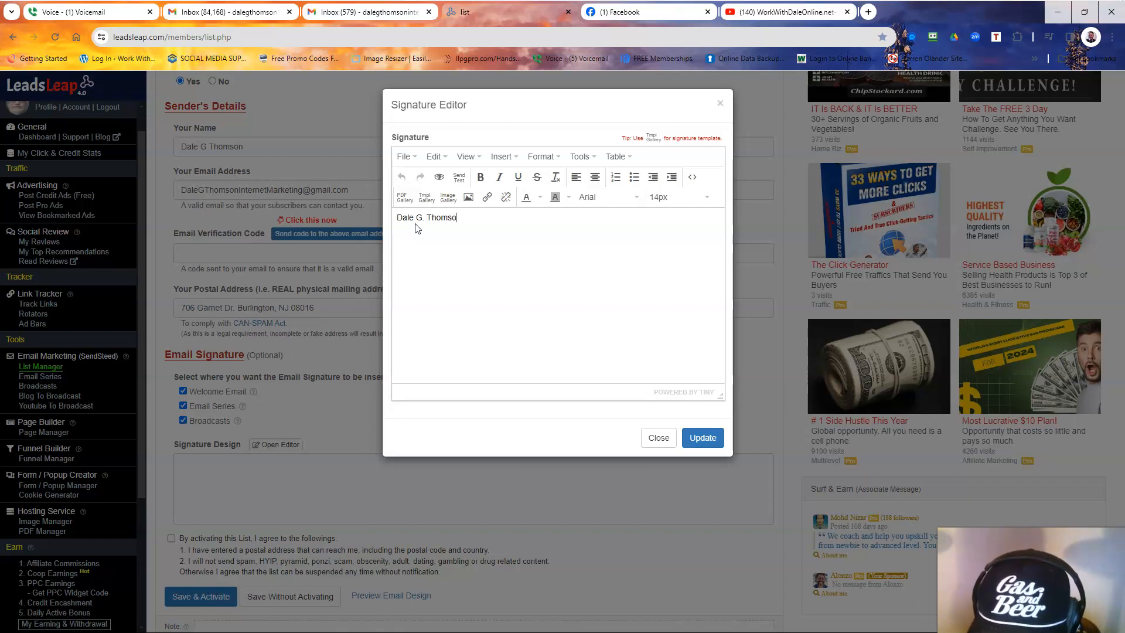
pyautogui.press('Return')
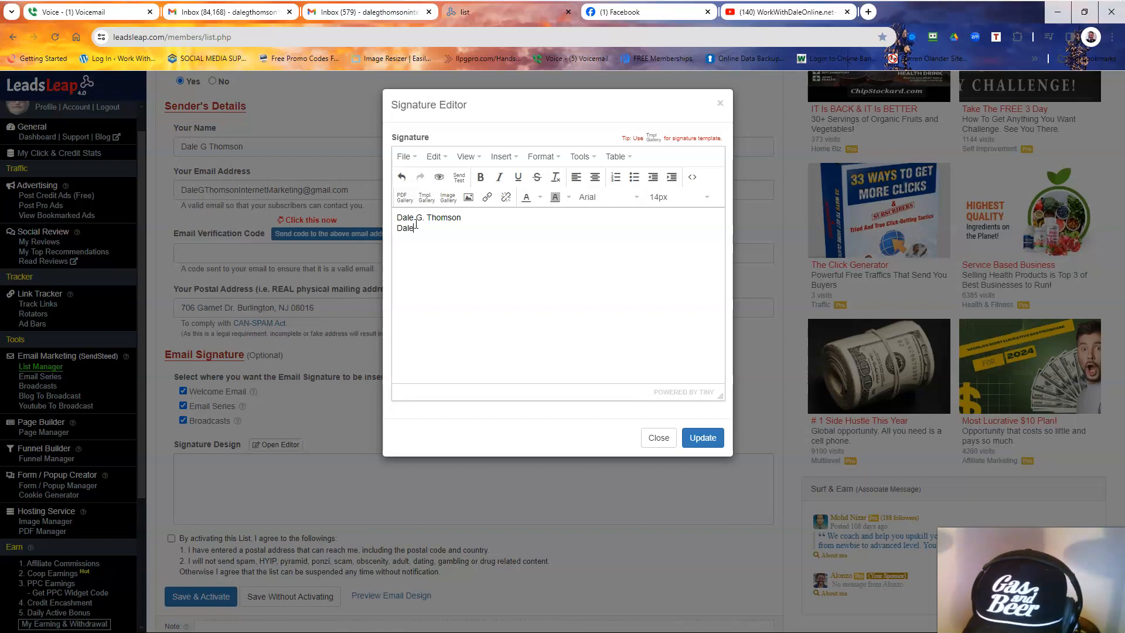
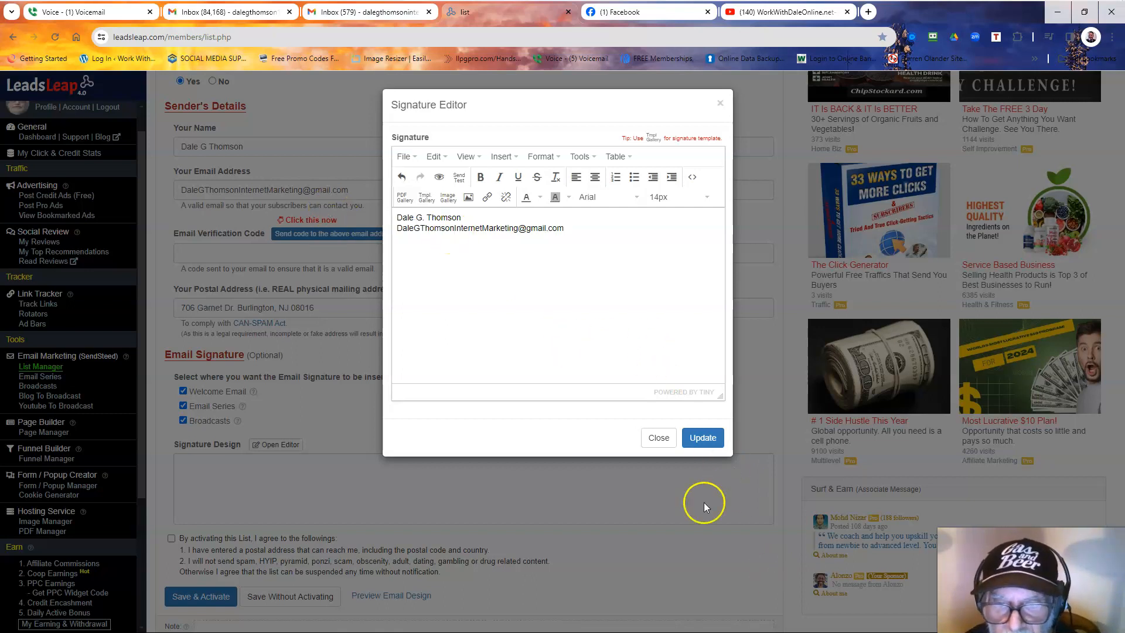
pyautogui.click(703, 438)
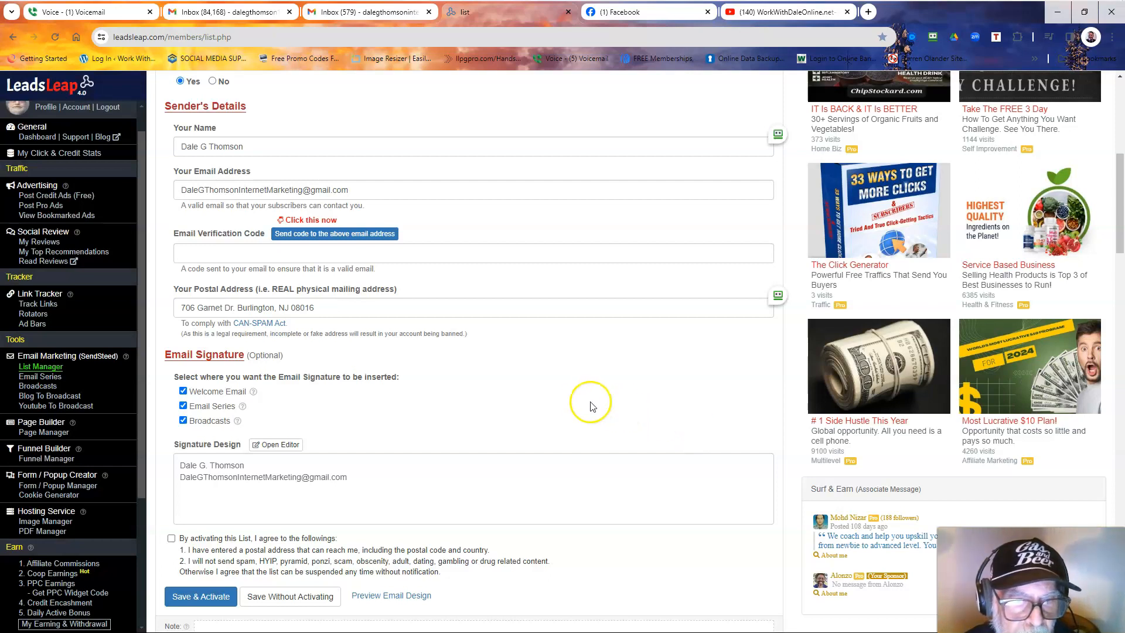
# Send the verification code to the sender's email and switch to the Gmail inbox.
pyautogui.click(318, 235)
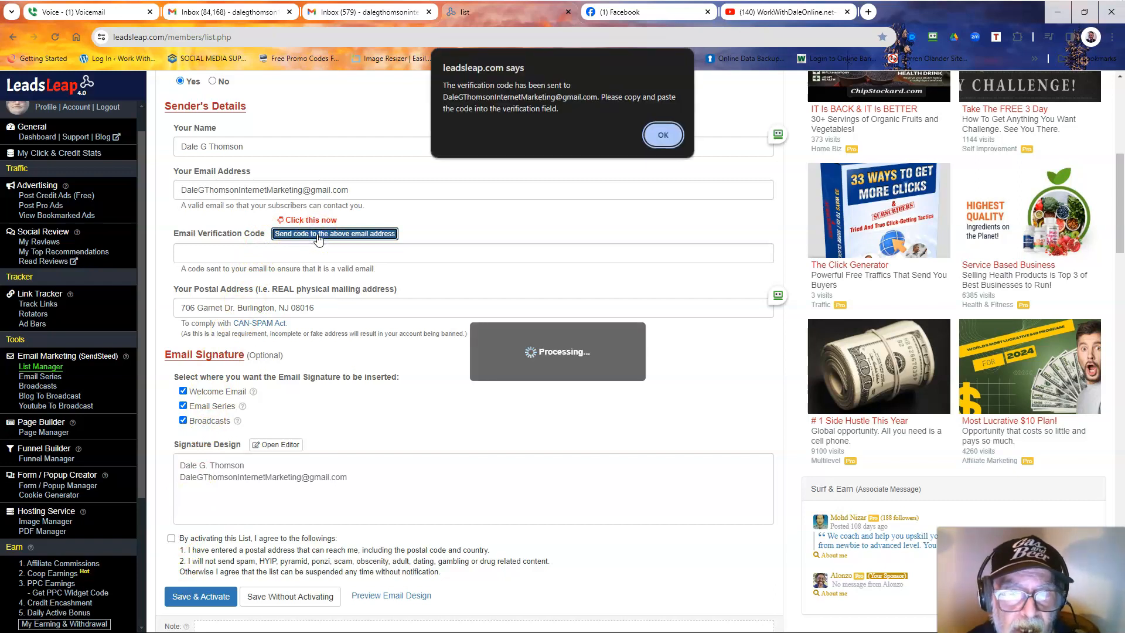
pyautogui.click(663, 134)
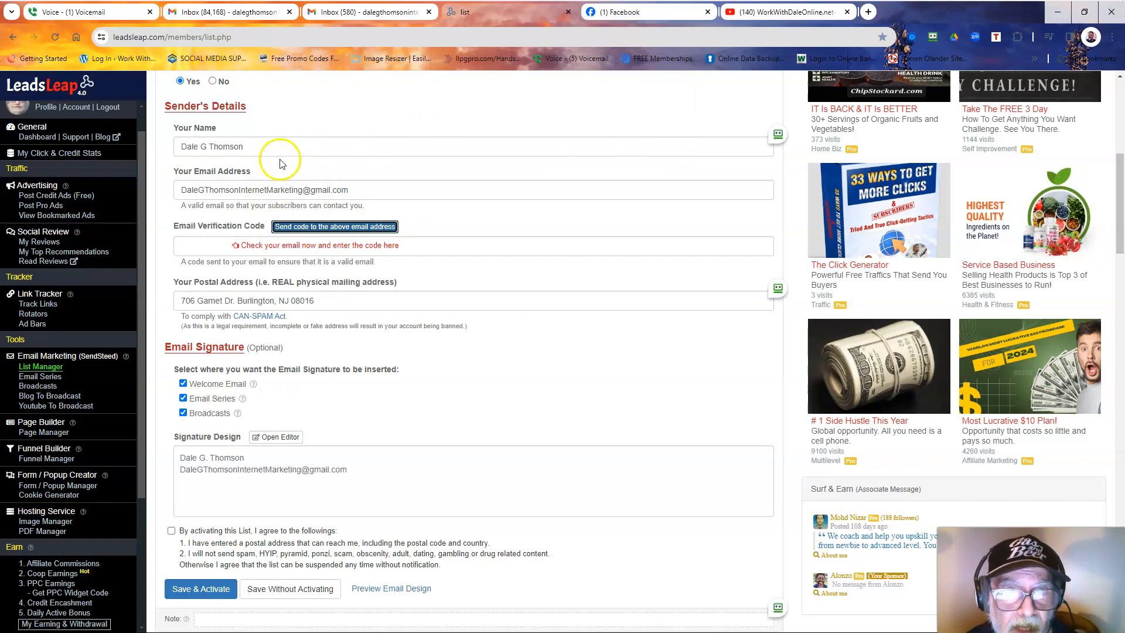
pyautogui.click(361, 17)
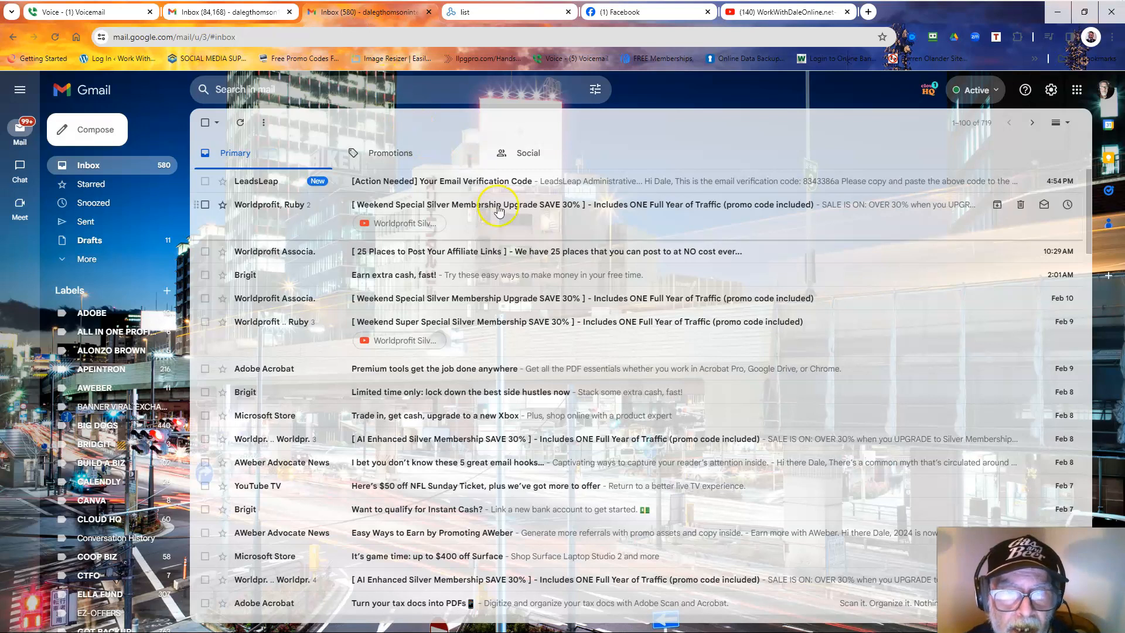
# Copy the verification code from the LeadsLeap 'Your Email Verification Code' email in Gmail.
pyautogui.click(519, 179)
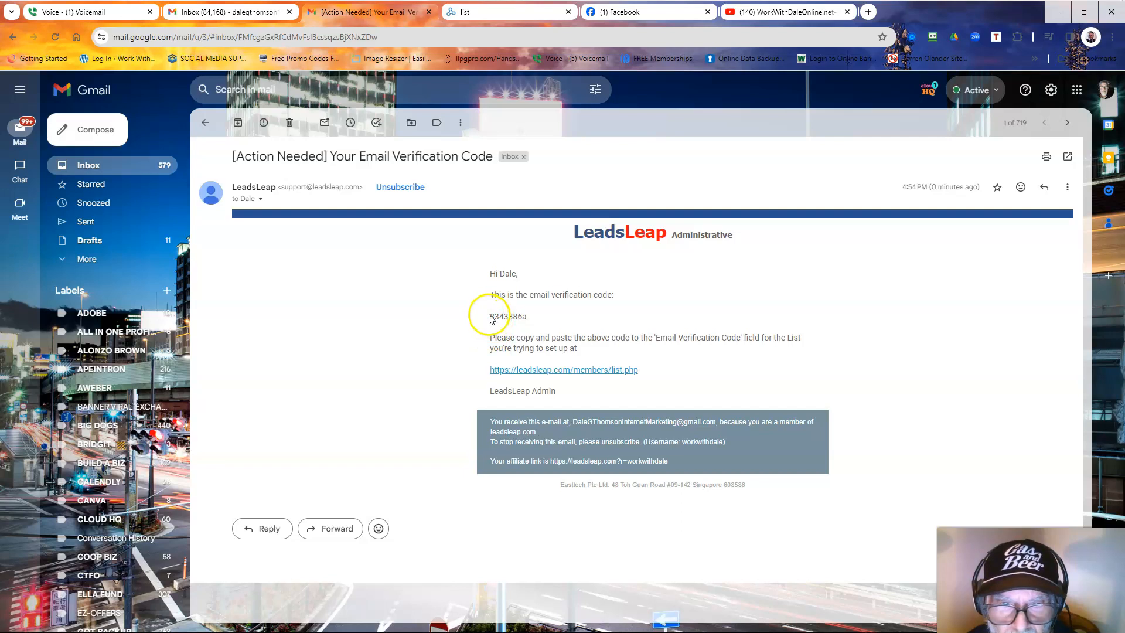
pyautogui.moveTo(491, 317); pyautogui.dragTo(540, 317)
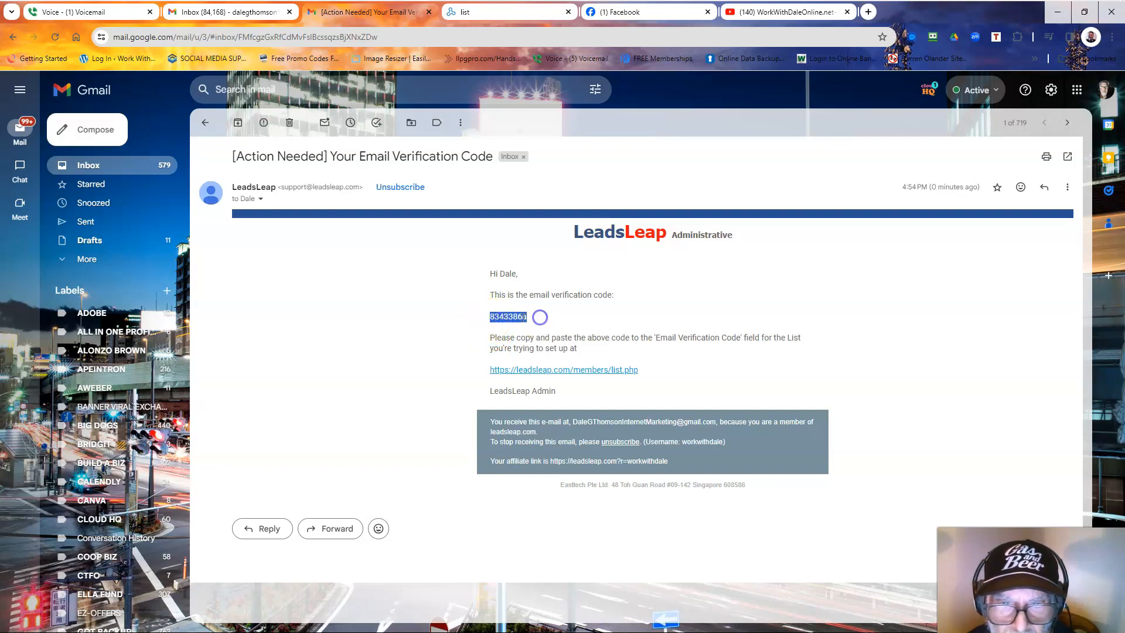
pyautogui.rightClick(523, 318)
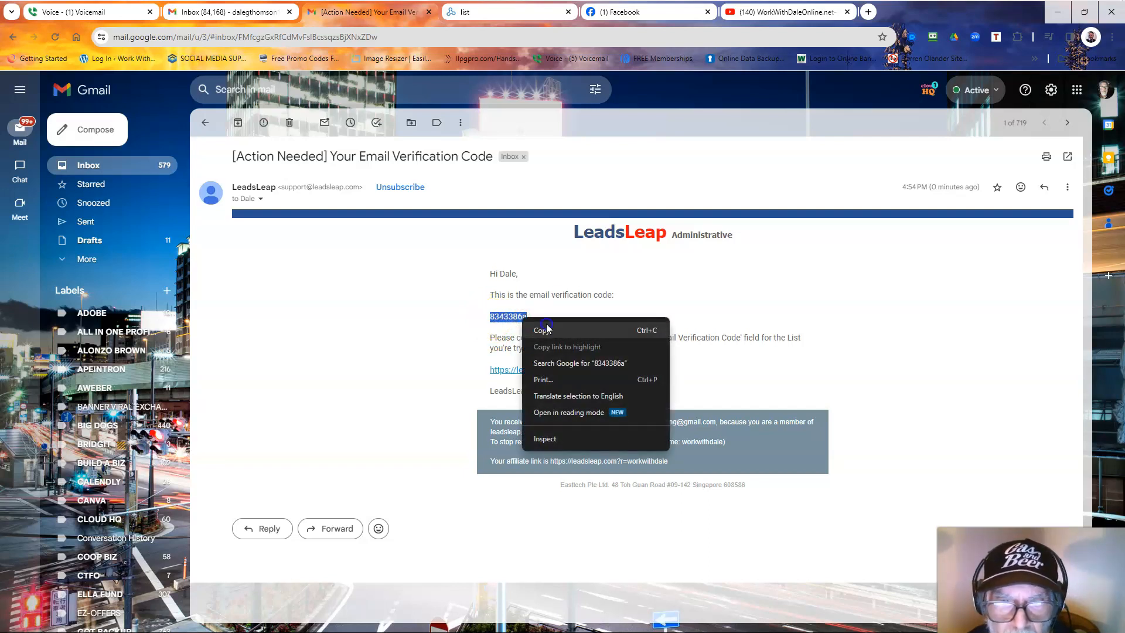
pyautogui.click(544, 329)
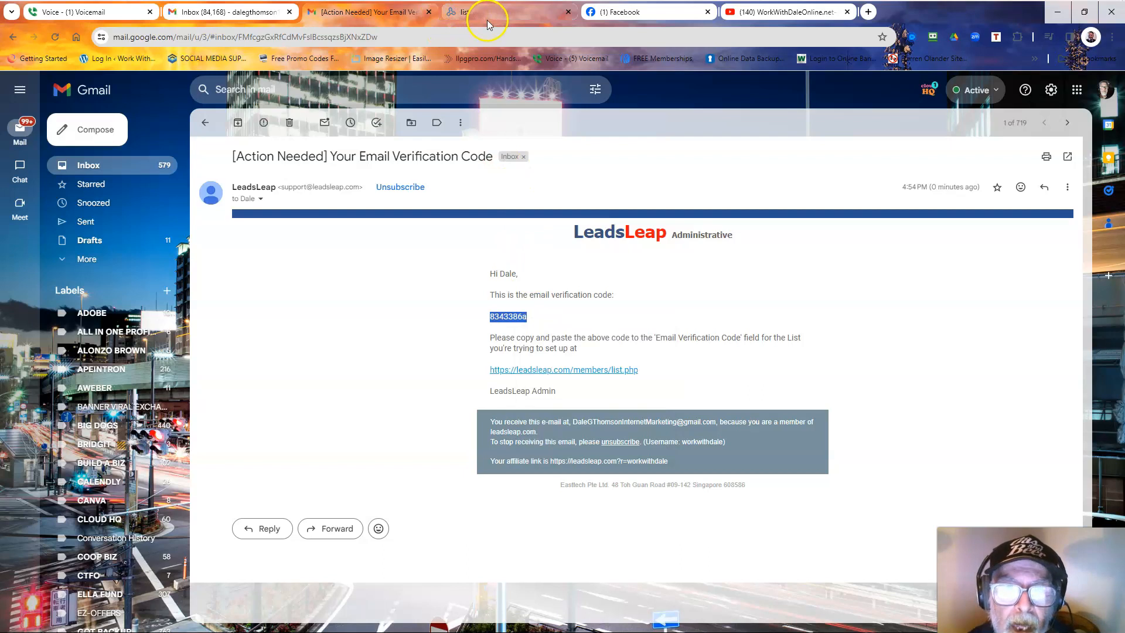
pyautogui.click(488, 23)
# Paste the copied code into the Email Verification Code field.
pyautogui.click(208, 246)
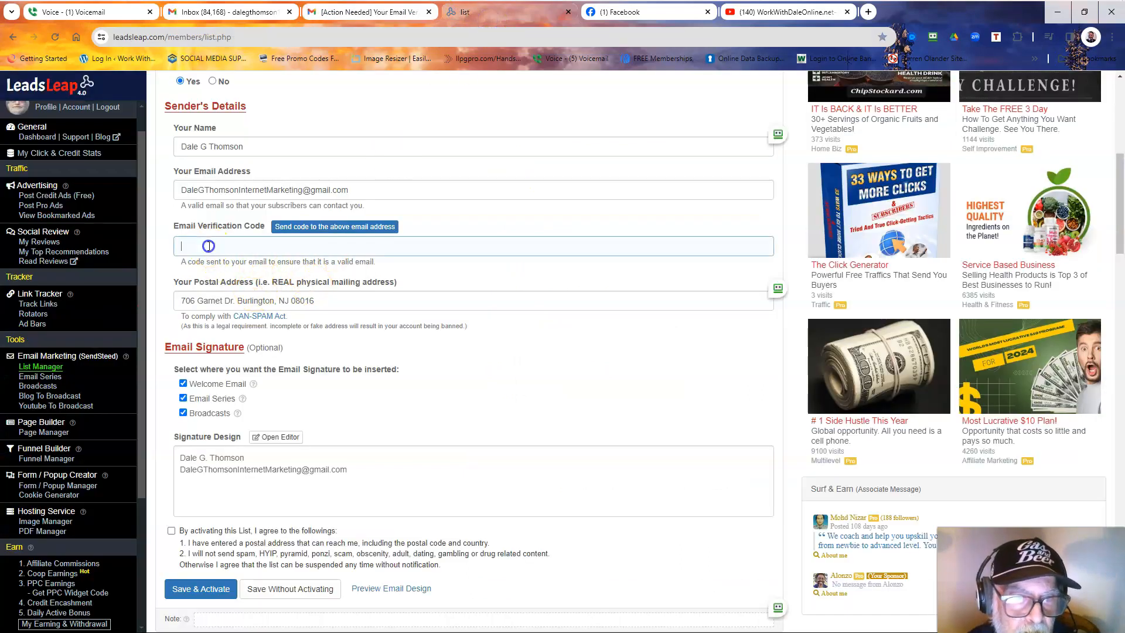
pyautogui.rightClick(208, 246)
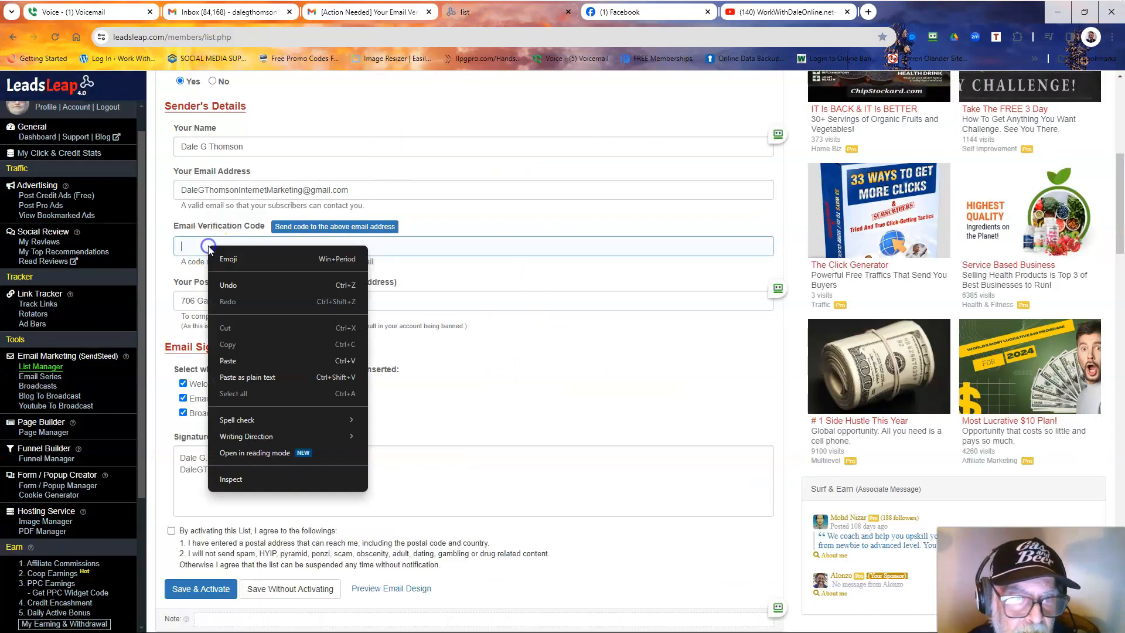
pyautogui.click(252, 359)
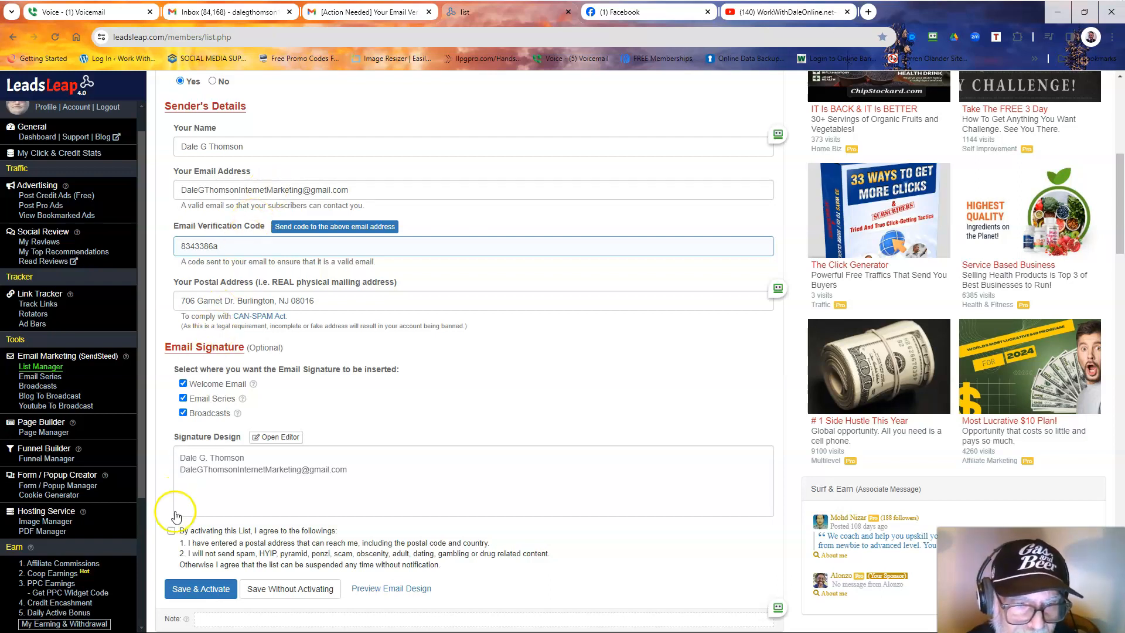
# Accept the 'By activating this List' agreement and Save & Activate the Sample Test list.
pyautogui.click(172, 532)
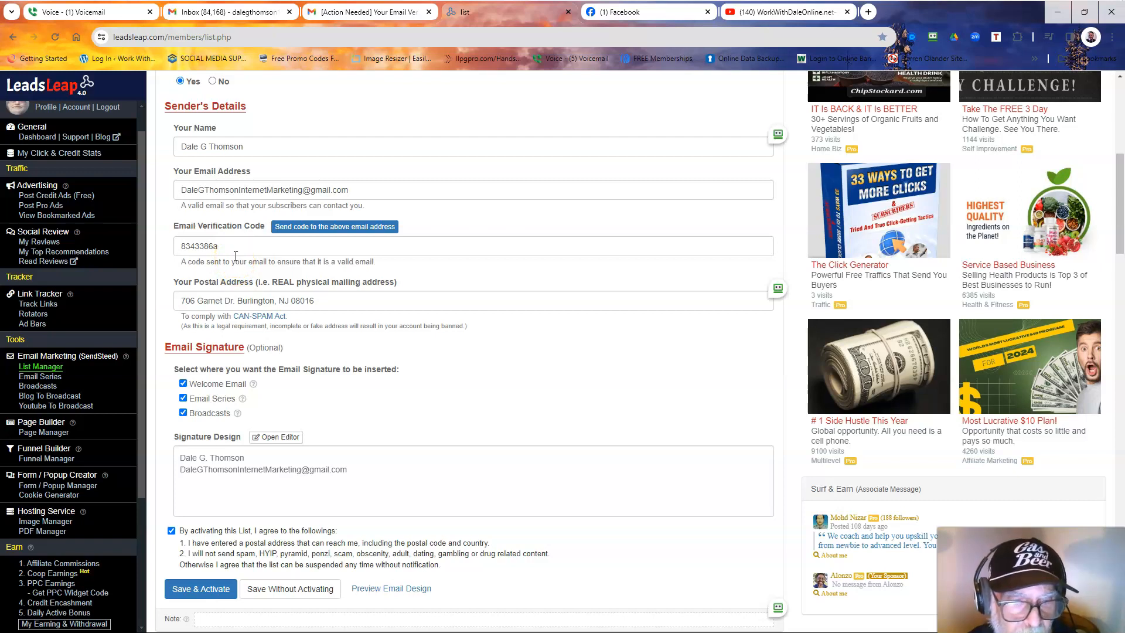
pyautogui.scroll(-1, 235, 256)
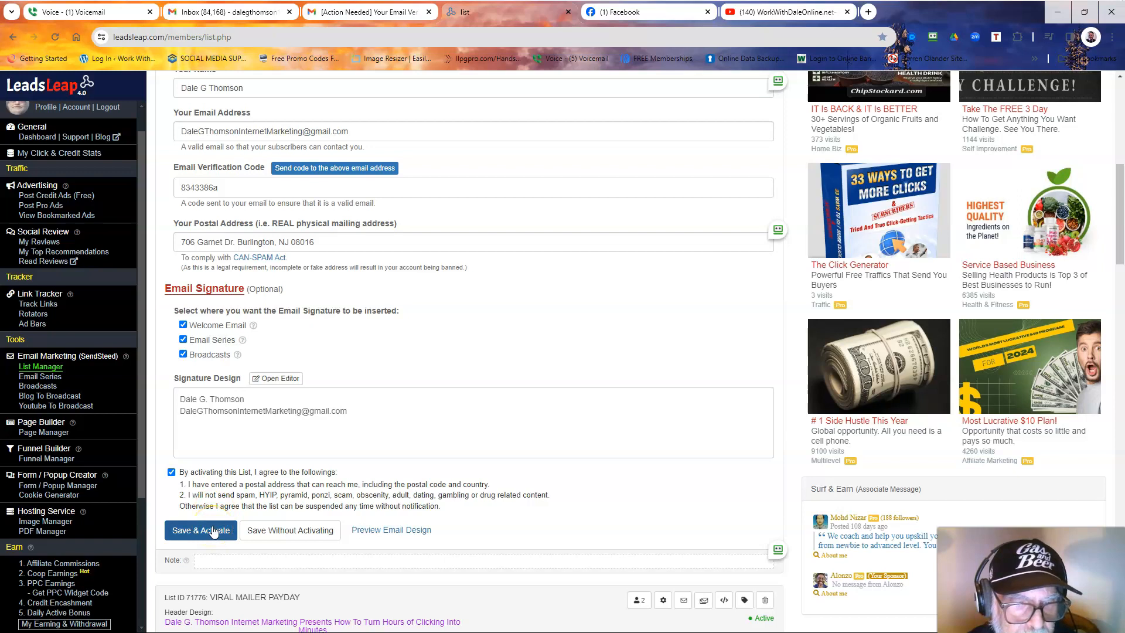
pyautogui.click(213, 531)
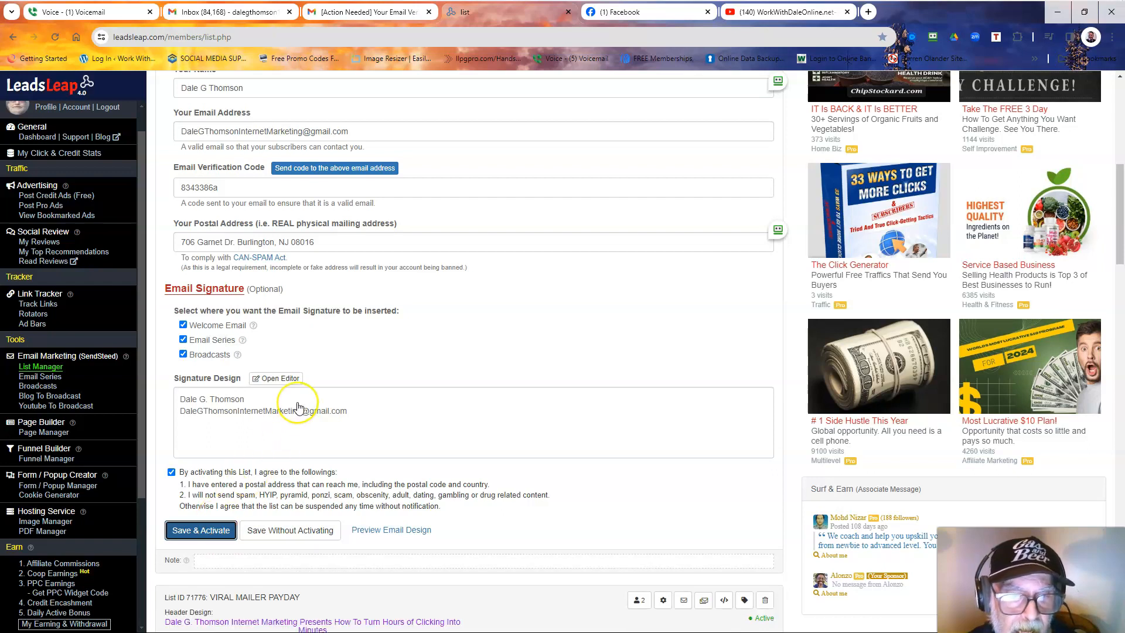
pyautogui.scroll(3, 297, 408)
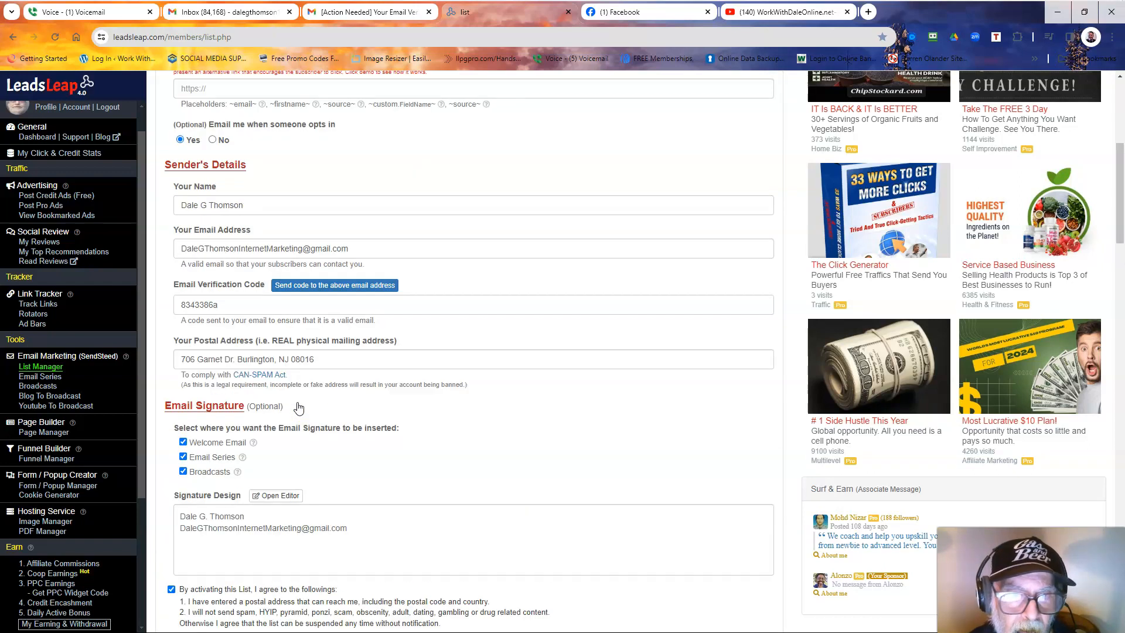
pyautogui.scroll(4, 298, 407)
pyautogui.scroll(2, 298, 406)
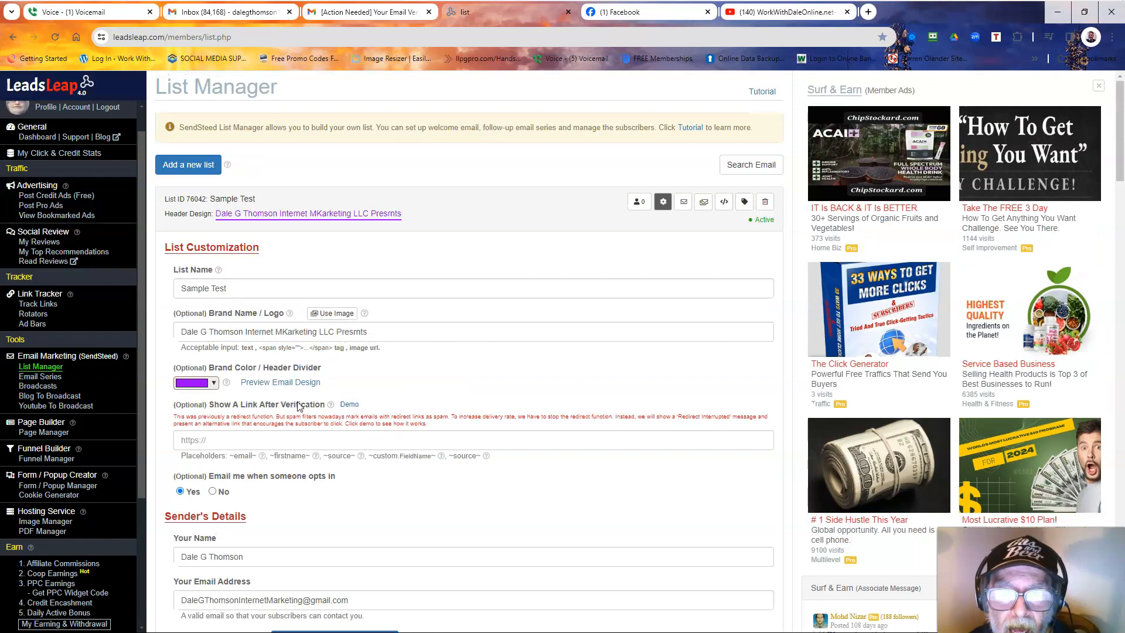
# Review the Sample Test welcome email option, save it as skipped, and reshow the email panel.
pyautogui.click(684, 202)
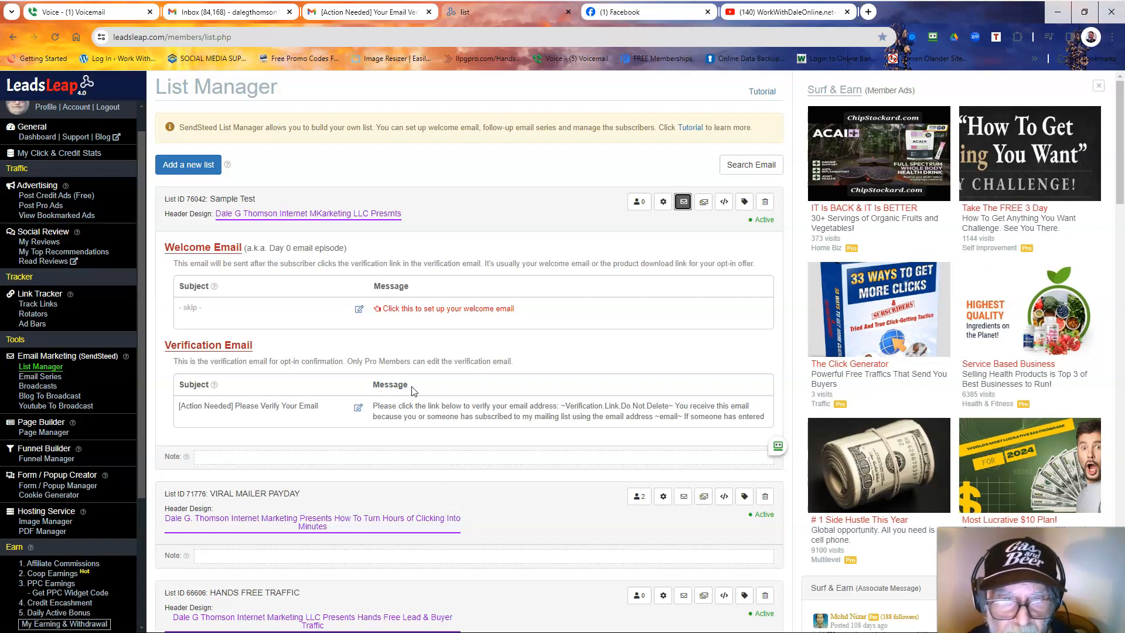
pyautogui.click(359, 309)
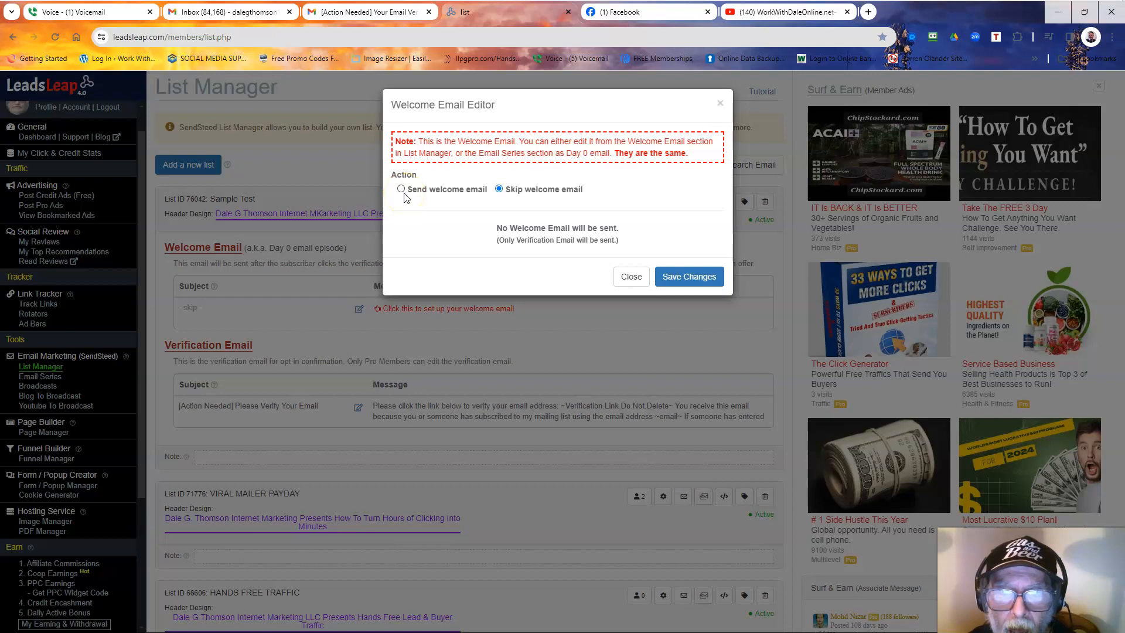
pyautogui.click(403, 196)
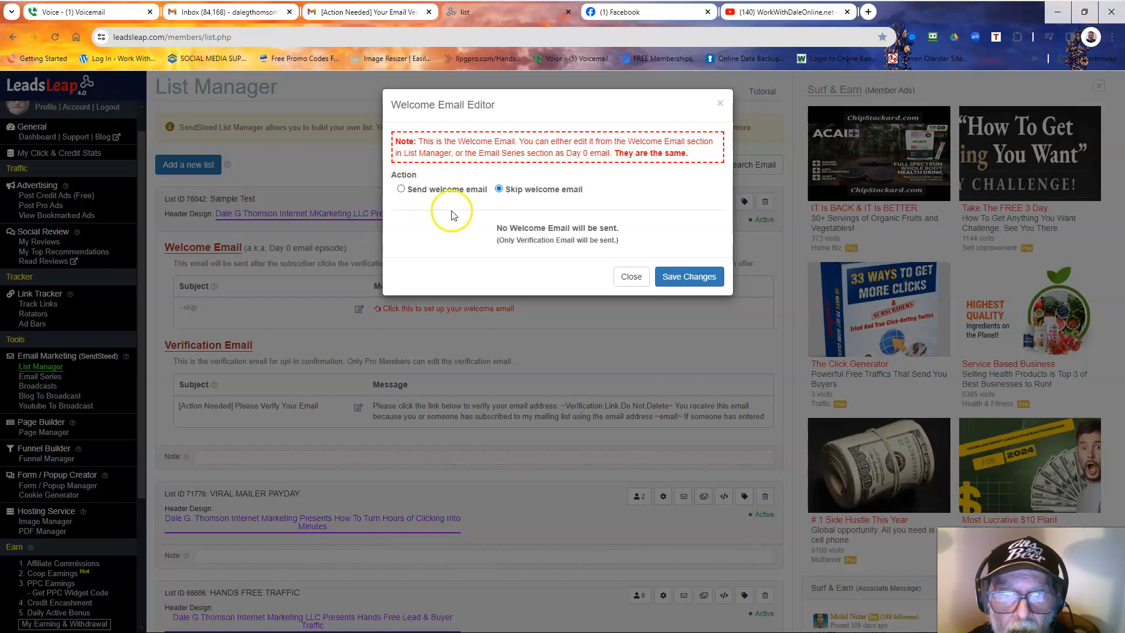
pyautogui.click(686, 285)
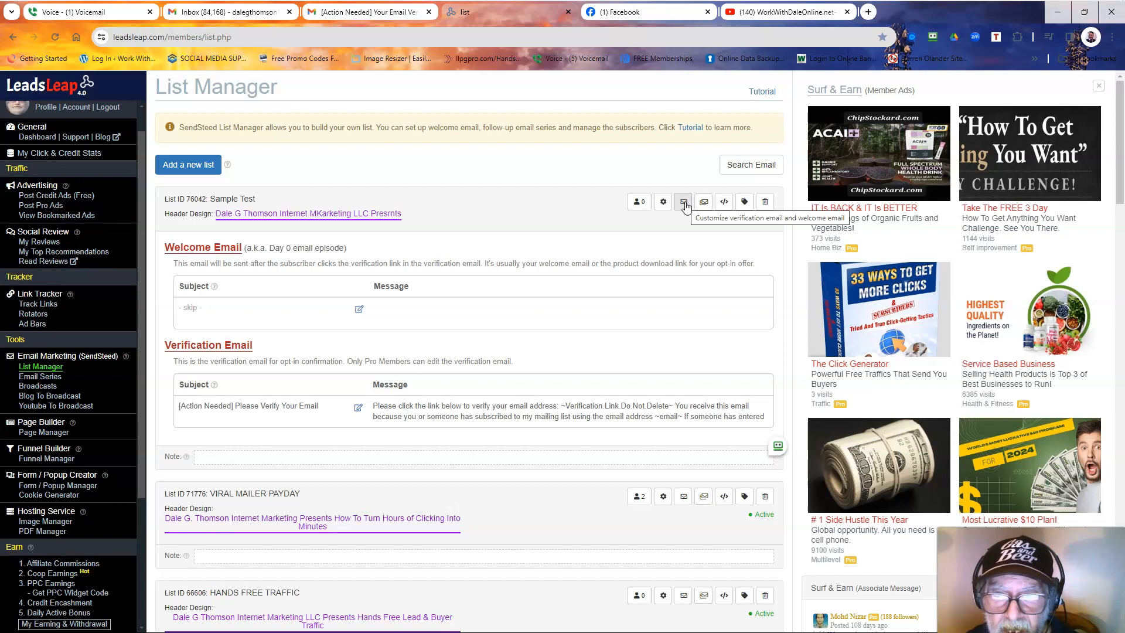
pyautogui.click(683, 203)
pyautogui.click(586, 176)
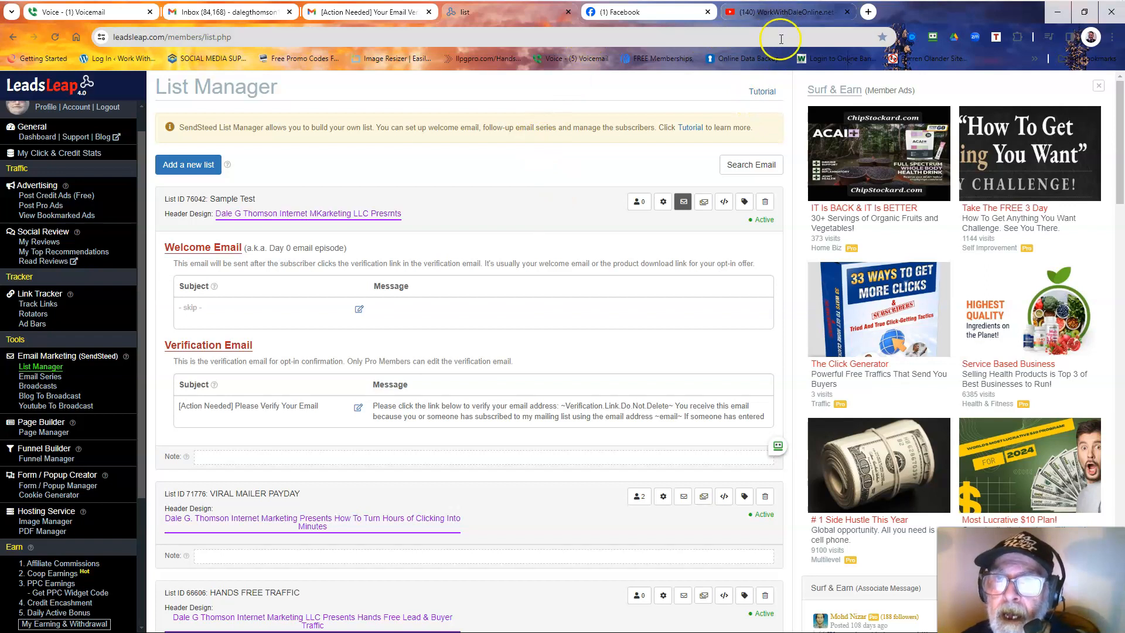
# On the YouTube channel page, briefly play then pause the welcome video preview.
pyautogui.click(783, 13)
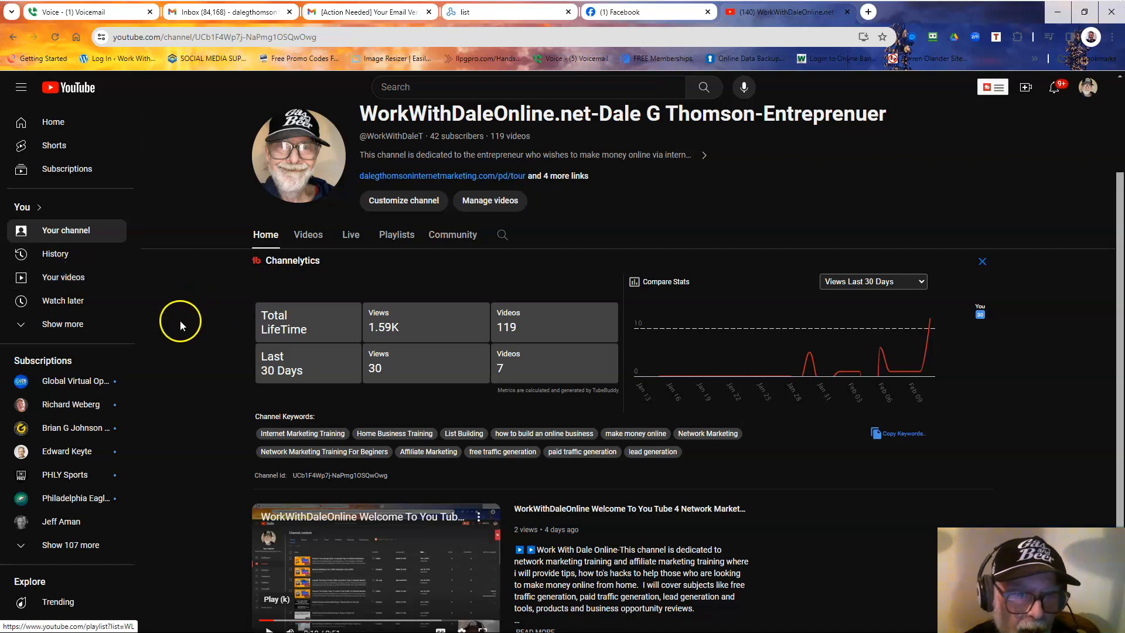
pyautogui.scroll(-1, 351, 451)
pyautogui.scroll(-1, 353, 451)
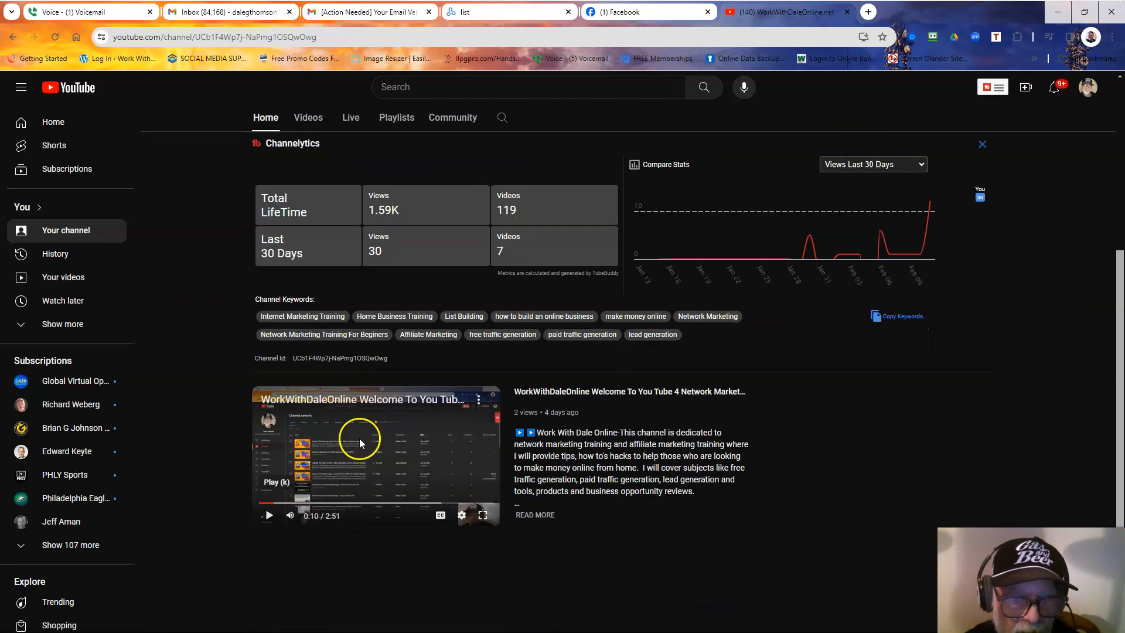
pyautogui.click(360, 439)
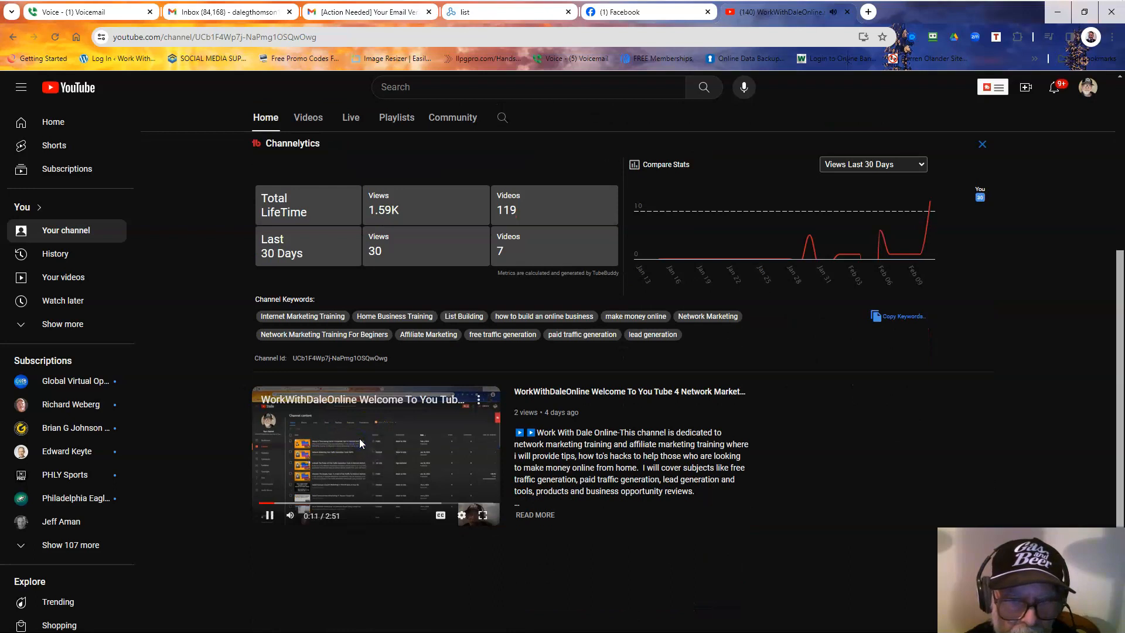
pyautogui.click(349, 431)
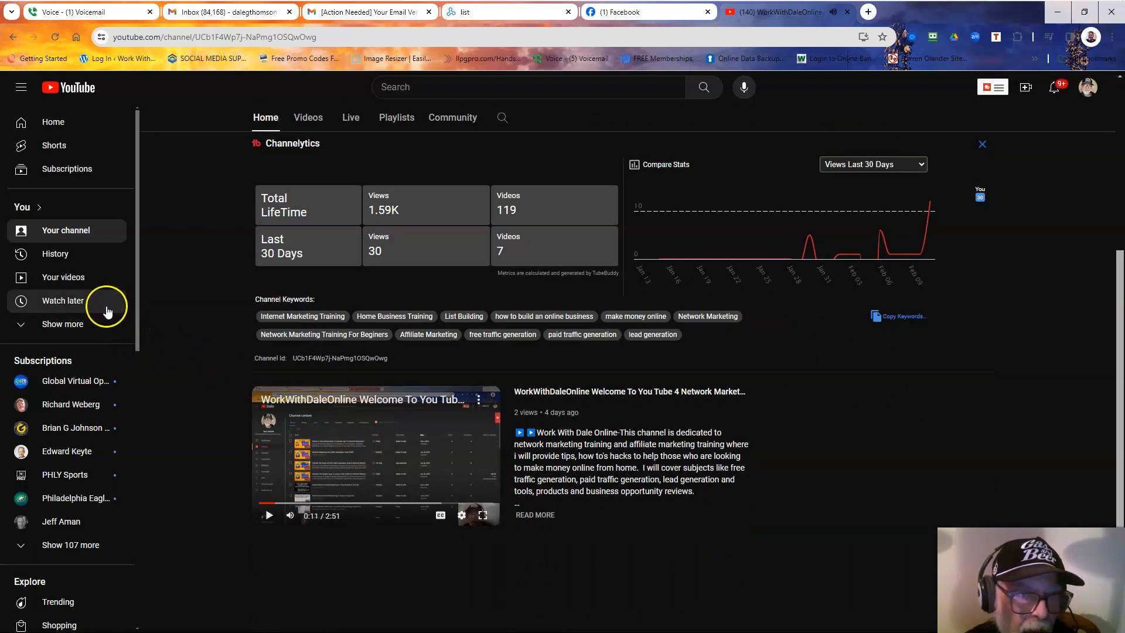
# Open 'Your videos' in Studio, then the newest video's public watch page.
pyautogui.click(97, 284)
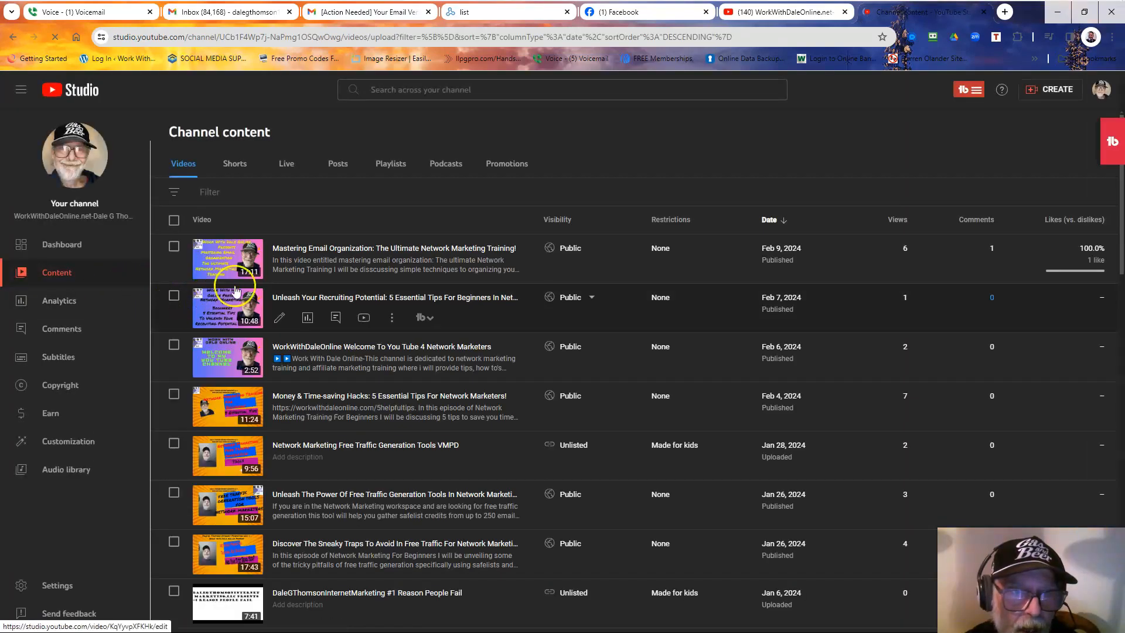
pyautogui.moveTo(302, 252)
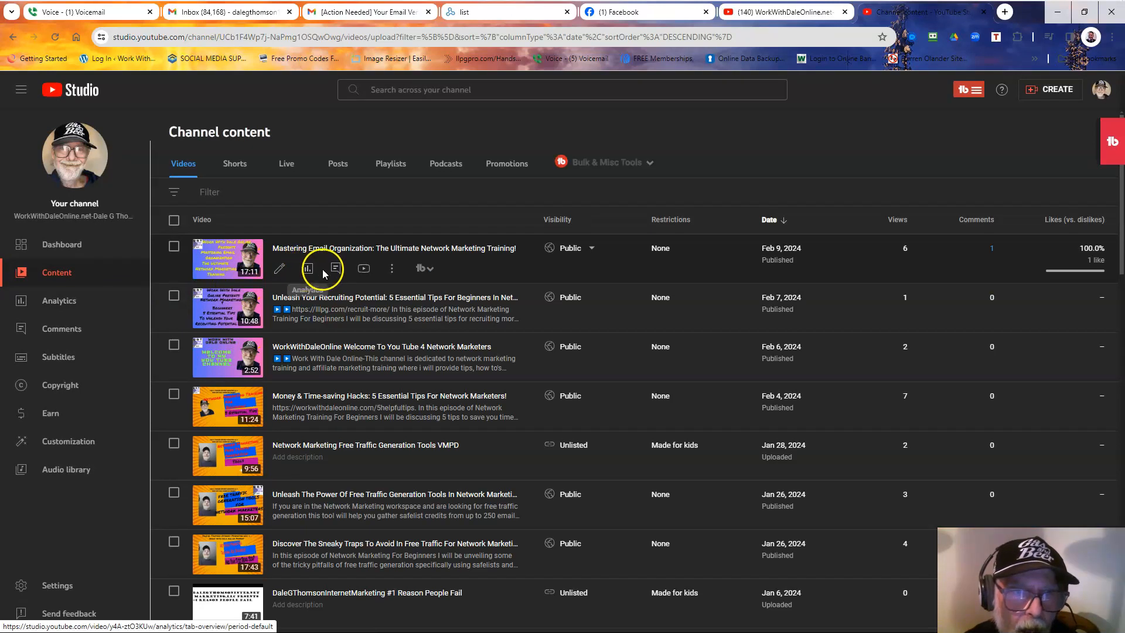
pyautogui.click(364, 271)
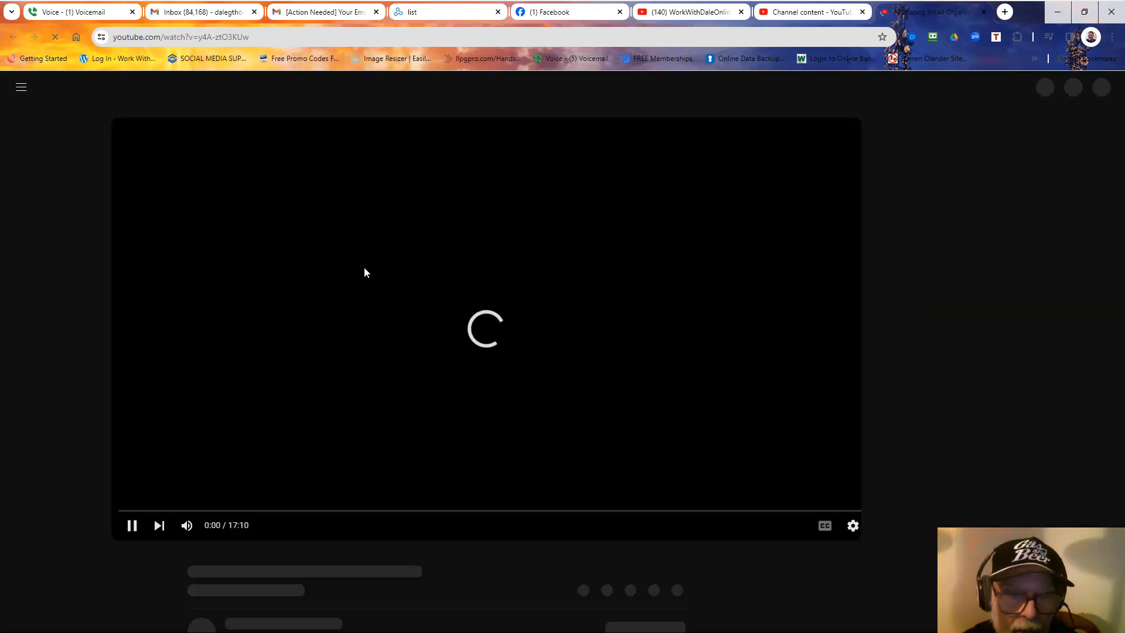
# Pause 'Mastering Email Organization' and expand its description to read the links and disclaimer.
pyautogui.scroll(-2, 364, 273)
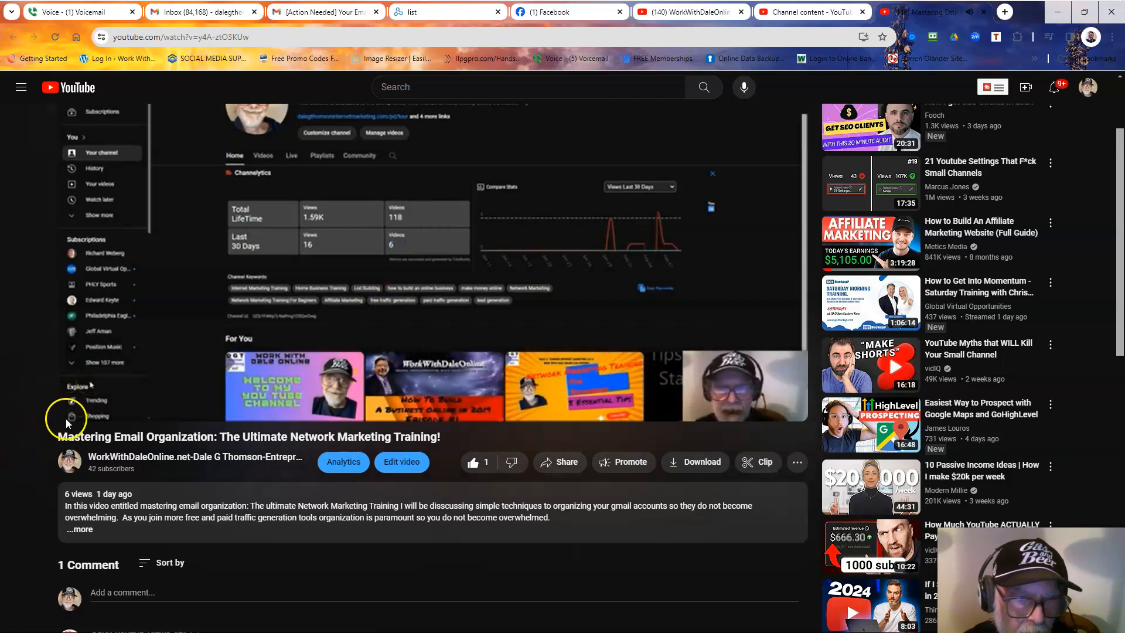
pyautogui.click(79, 408)
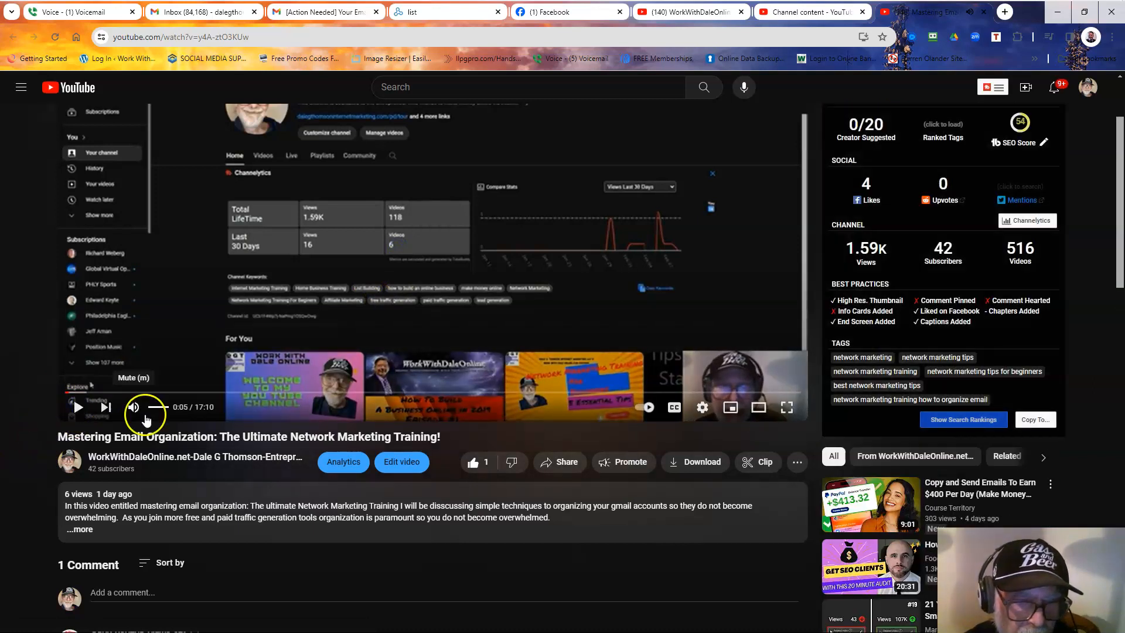
pyautogui.scroll(-1, 340, 544)
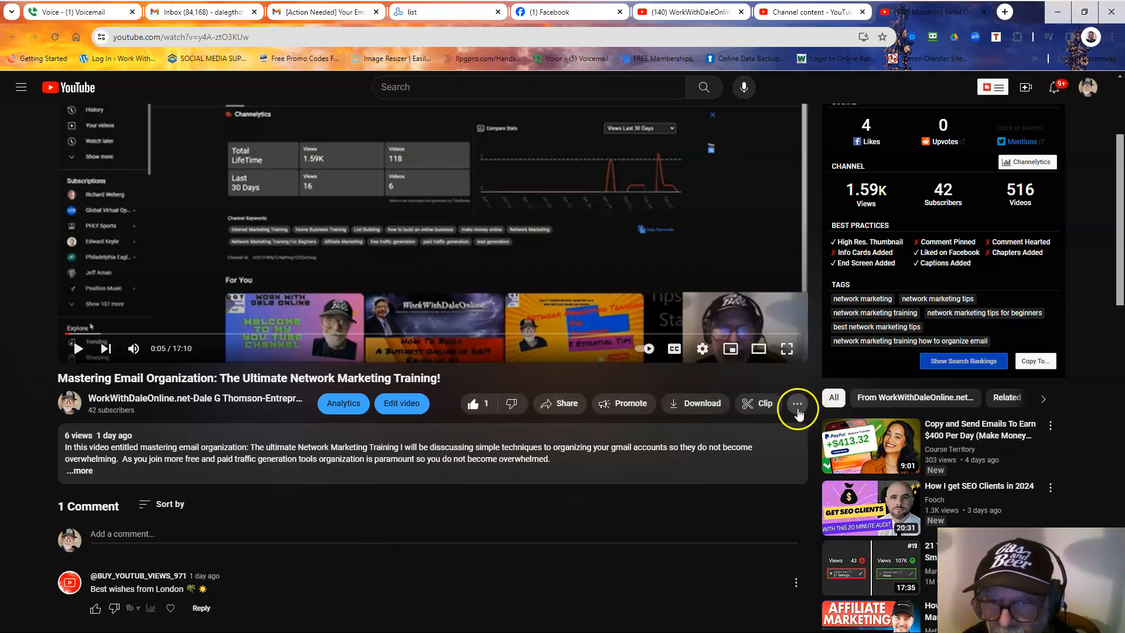
pyautogui.click(798, 409)
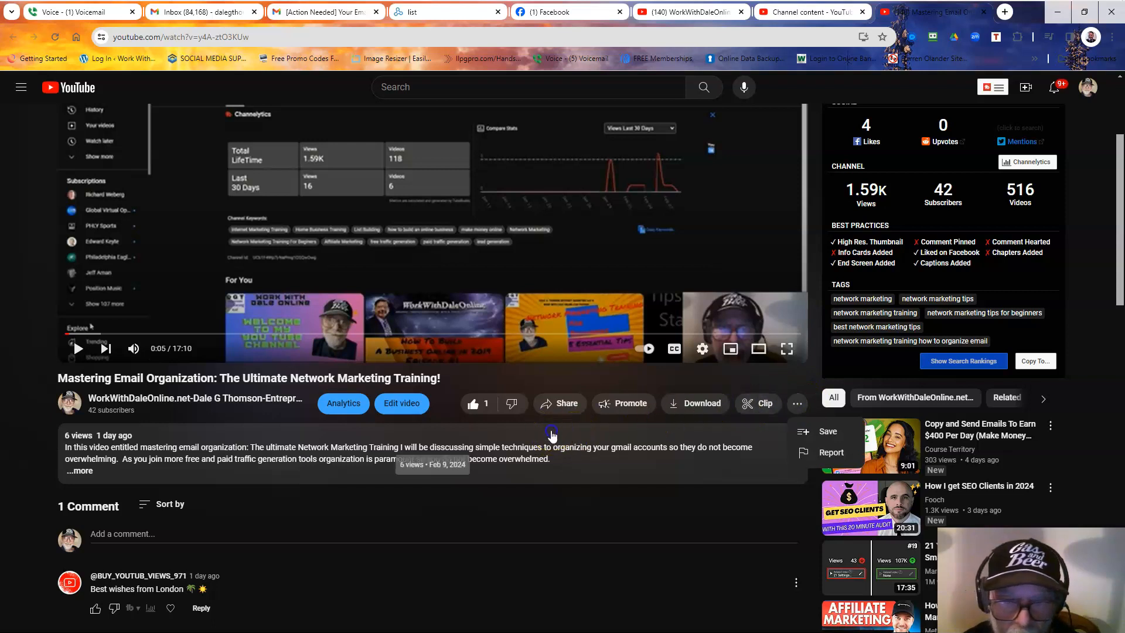
pyautogui.click(552, 434)
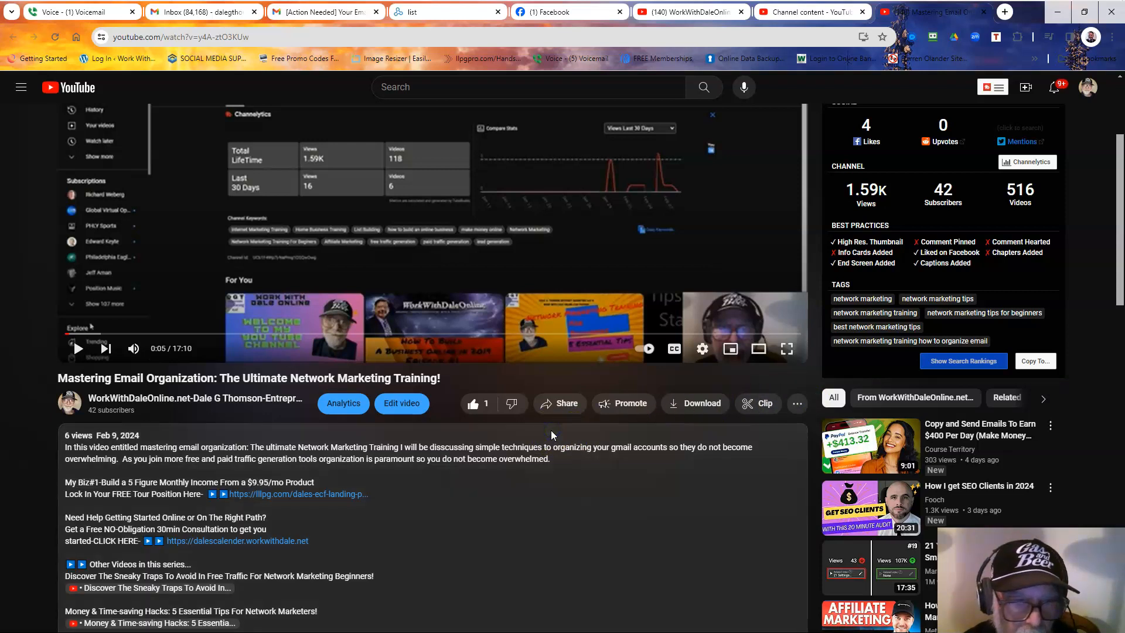
pyautogui.scroll(-2, 552, 434)
pyautogui.scroll(-3, 552, 434)
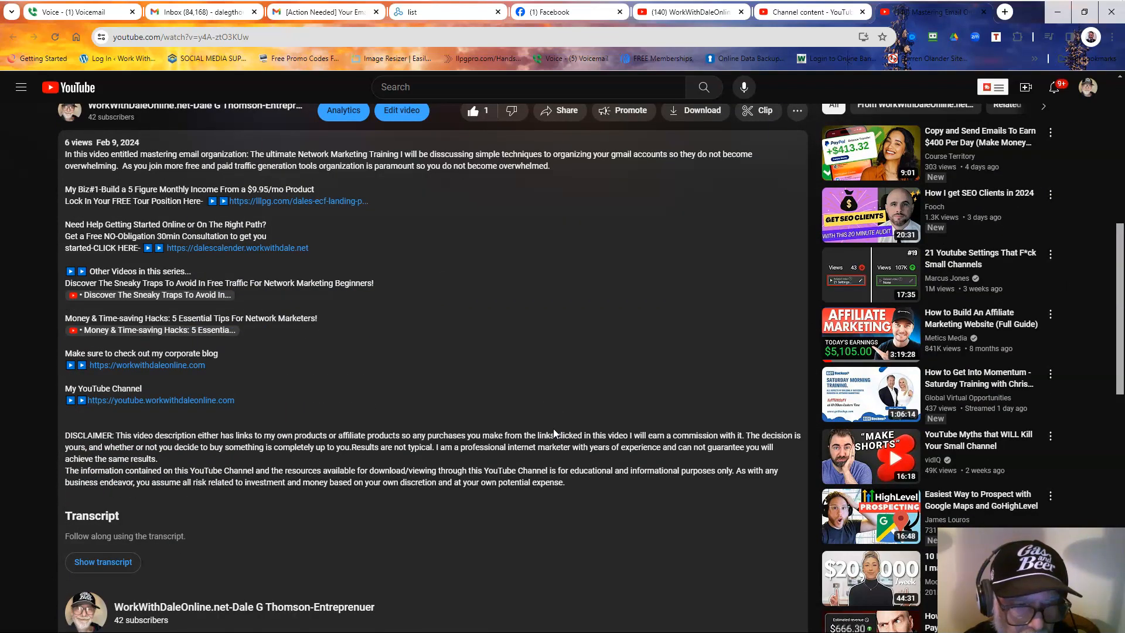
pyautogui.scroll(3, 554, 431)
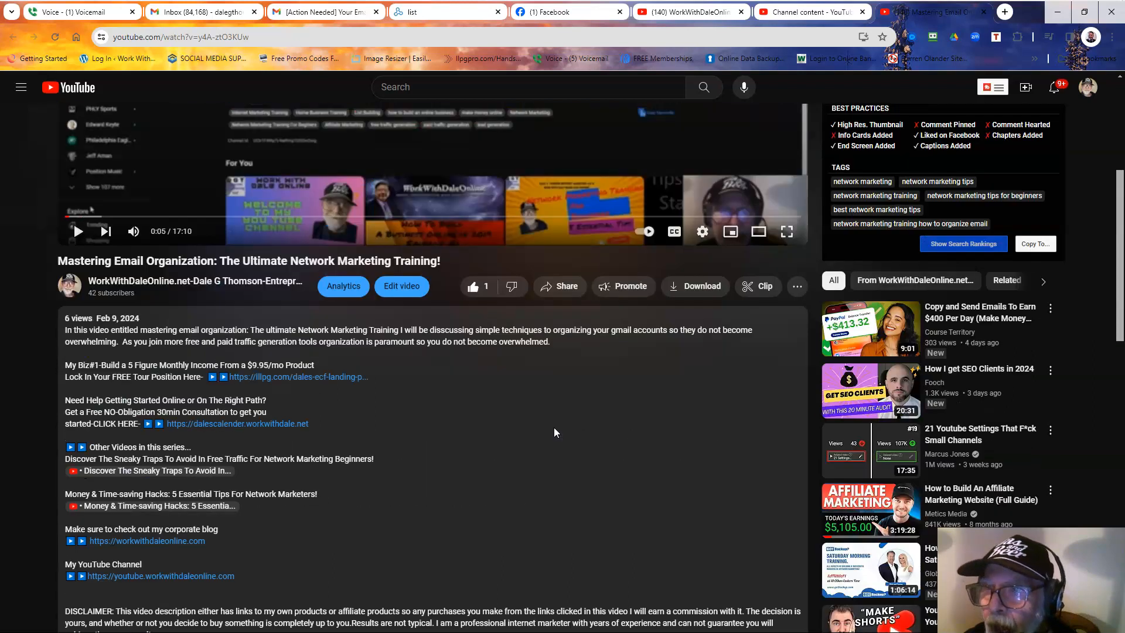
pyautogui.scroll(2, 572, 416)
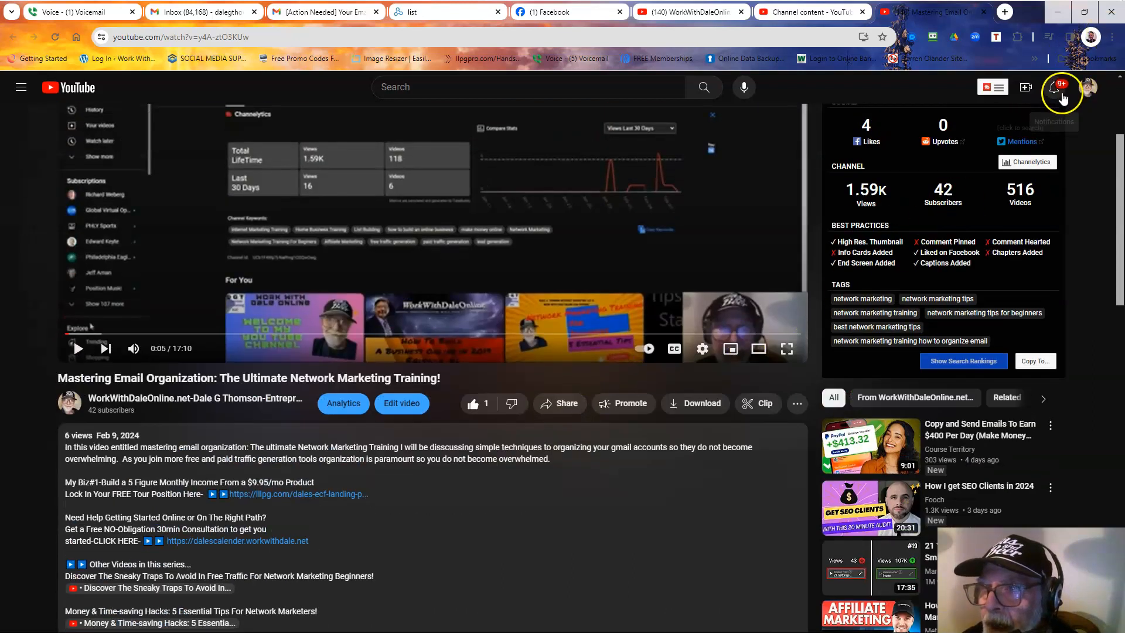